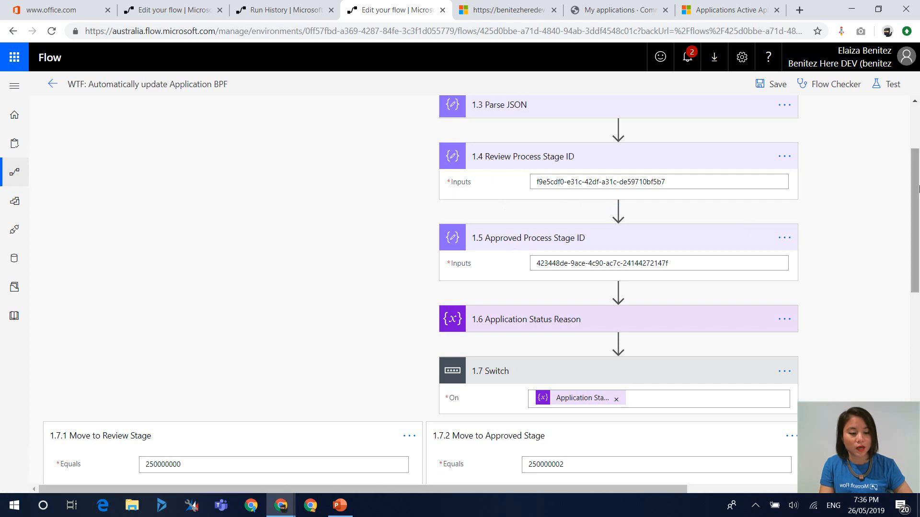
# Inspect the Active Stage source in 1.7.1.1 Update BPF record, and expand 1.4.1 Get Process Stage Review record in the Application BPF 2.0 flow
pyautogui.moveTo(916, 189); pyautogui.dragTo(900, 339)
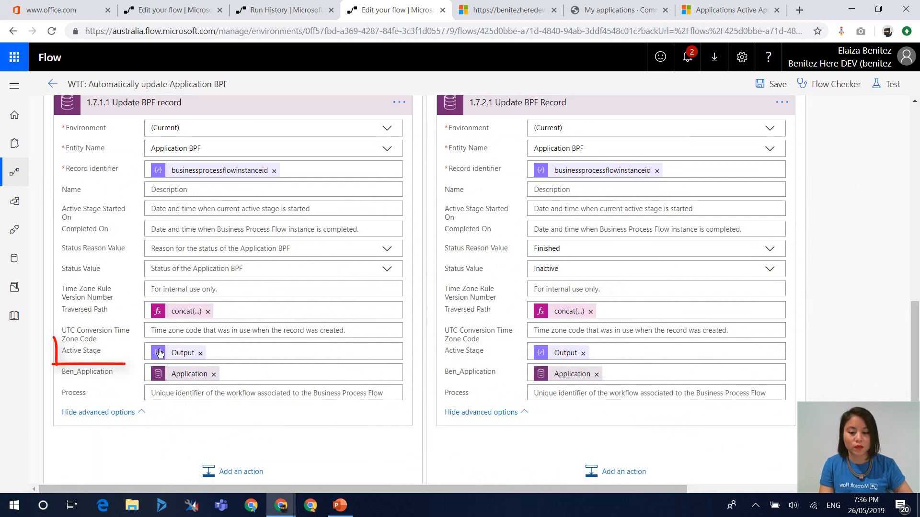
pyautogui.moveTo(161, 355)
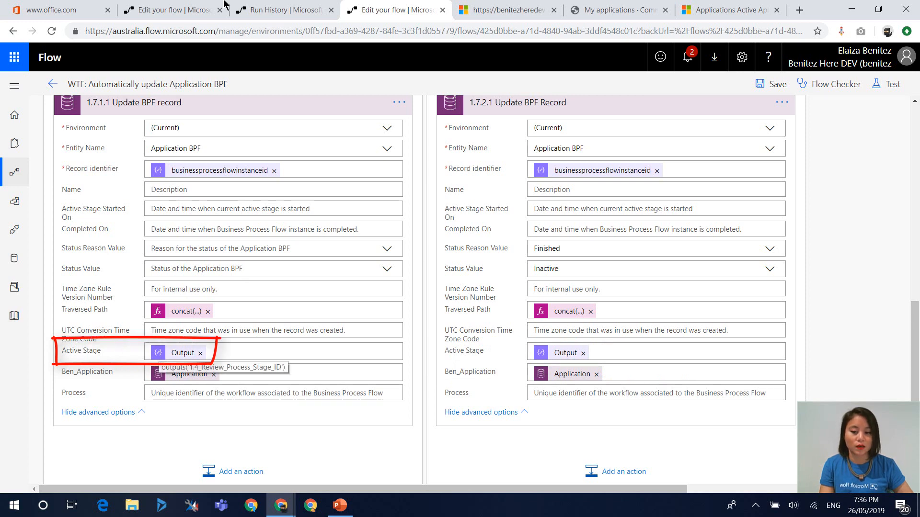
pyautogui.click(178, 10)
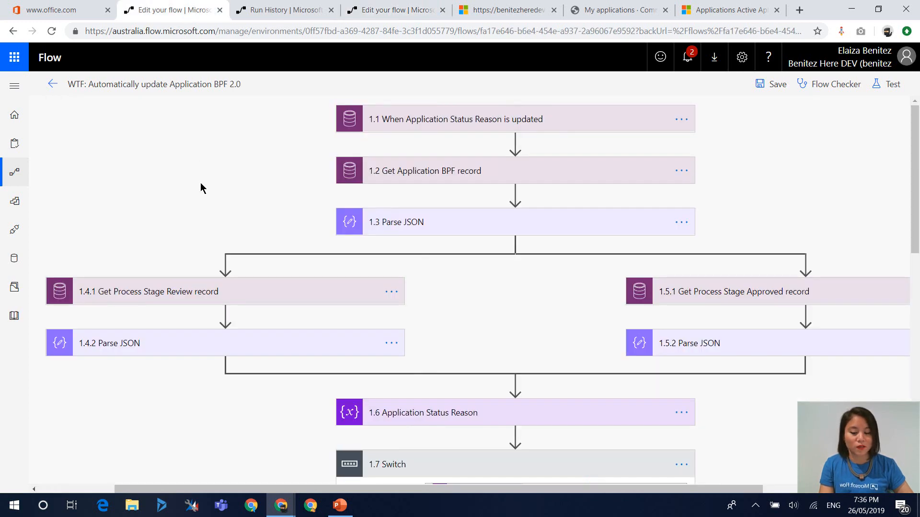
pyautogui.click(178, 292)
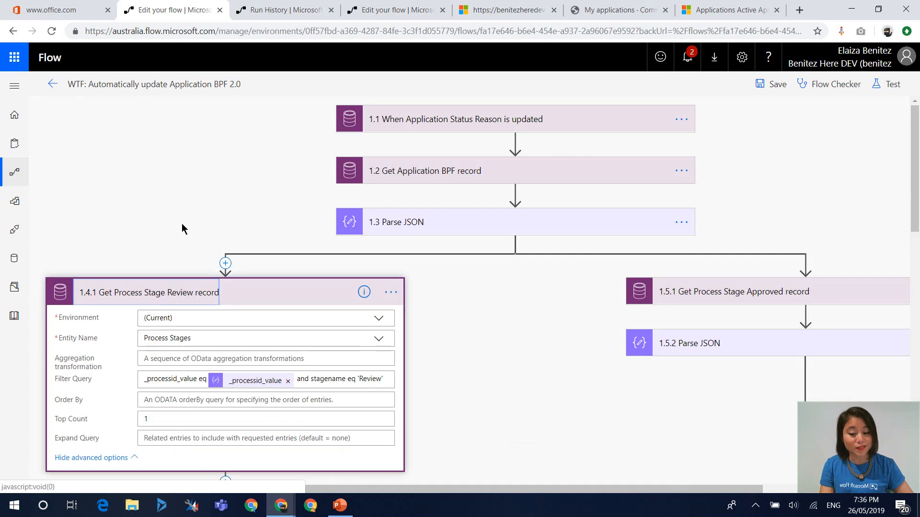
pyautogui.scroll(-3, 182, 223)
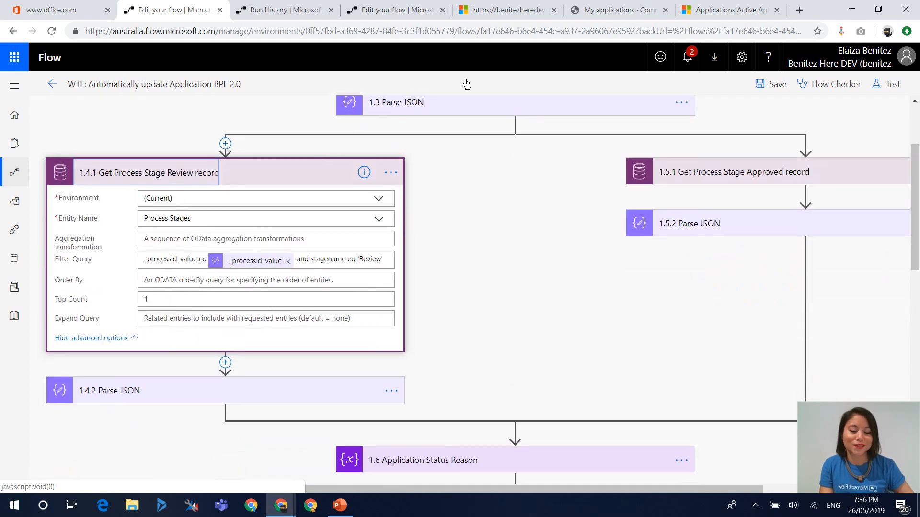
# Examine the processstages entity name in the Dynamics Web API query address and return to the 2.0 flow
pyautogui.click(502, 9)
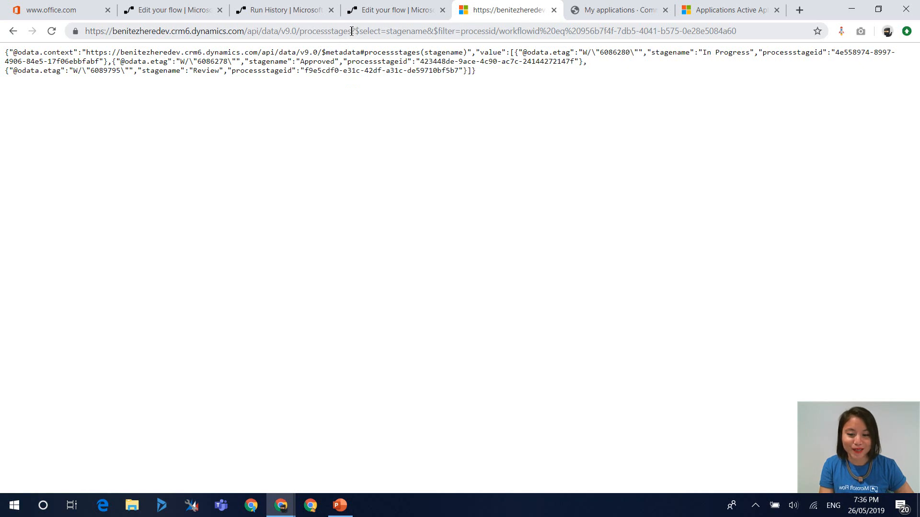
pyautogui.moveTo(353, 31); pyautogui.dragTo(298, 31)
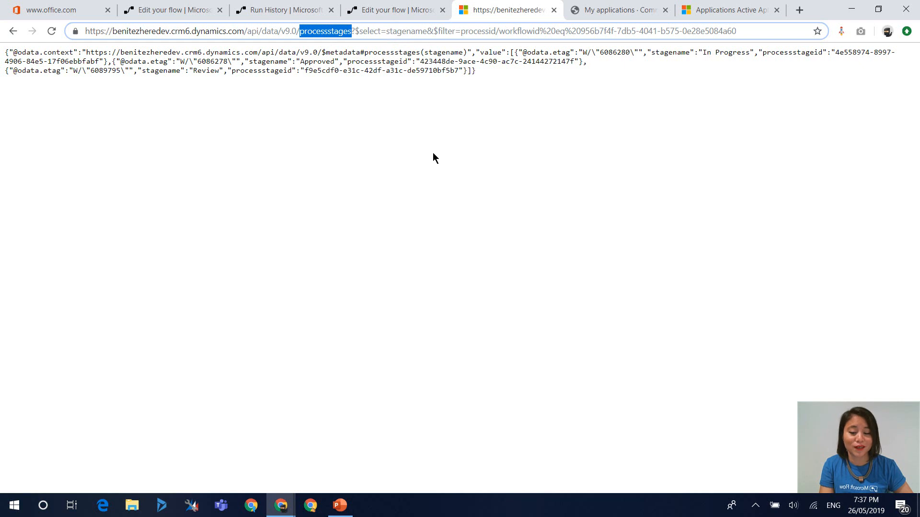
pyautogui.click(444, 165)
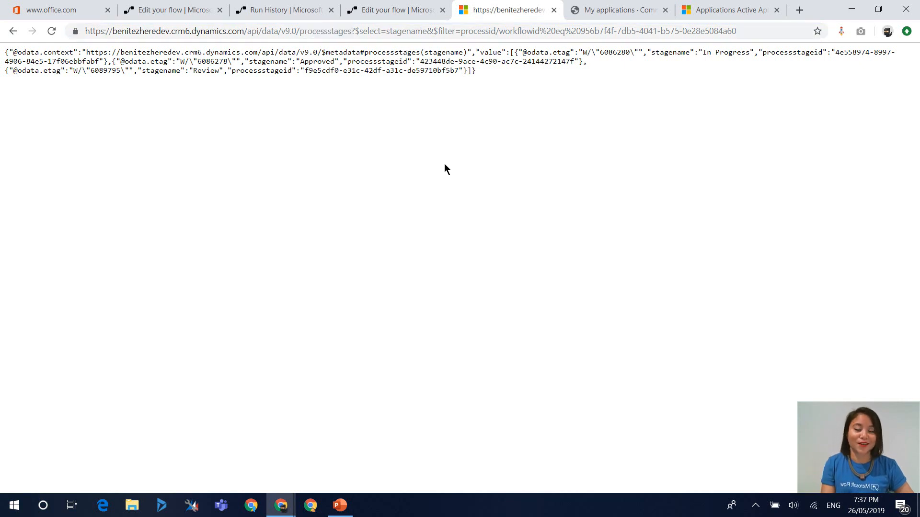
pyautogui.click(176, 9)
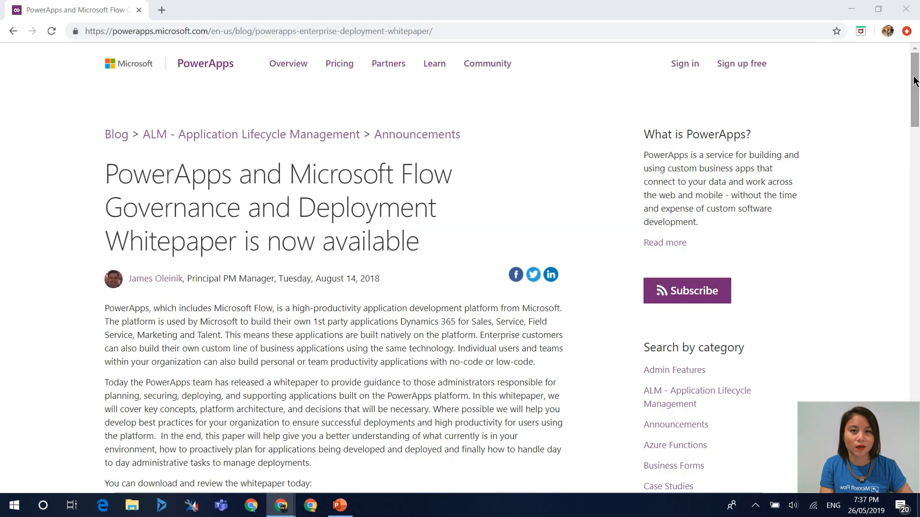
# Download the PowerApps and Microsoft Flow enterprise deployment whitepaper from the blog post and open the PDF for reading
pyautogui.scroll(-1, 913, 91)
pyautogui.click(418, 445)
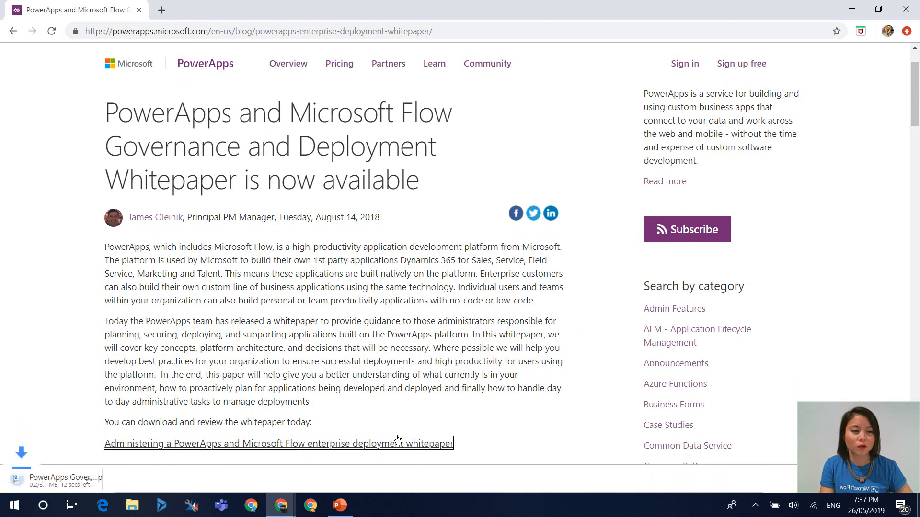
pyautogui.click(92, 481)
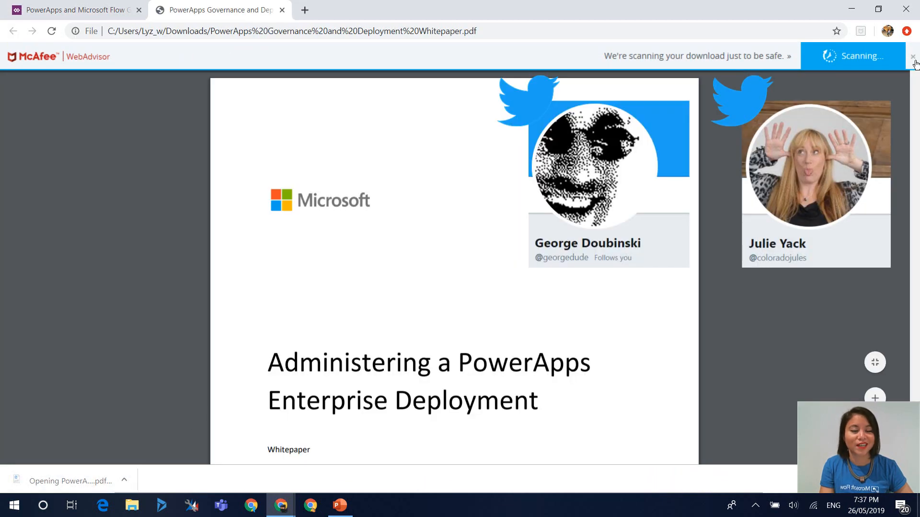
pyautogui.click(913, 57)
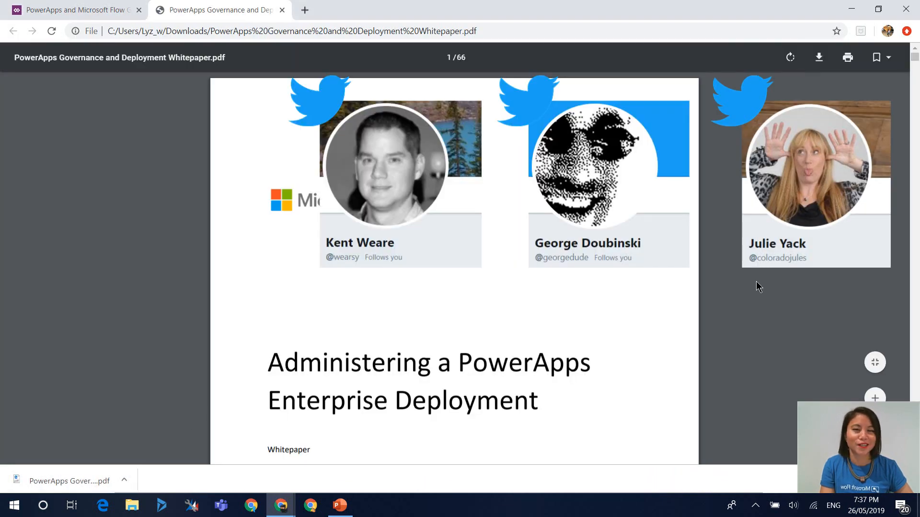
pyautogui.scroll(-4, 756, 281)
pyautogui.scroll(-1, 756, 281)
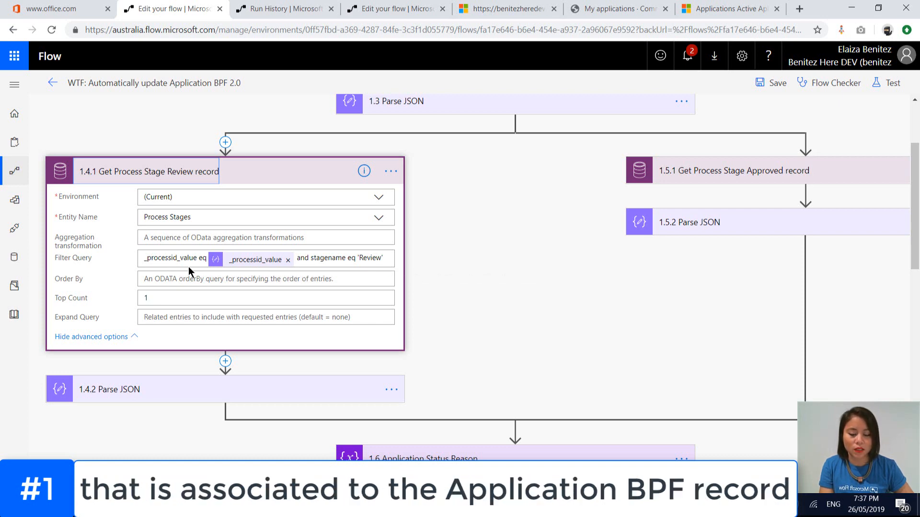
# Expand 1.5.1 Get Process Stage Approved record and examine its filter query
pyautogui.scroll(3, 531, 309)
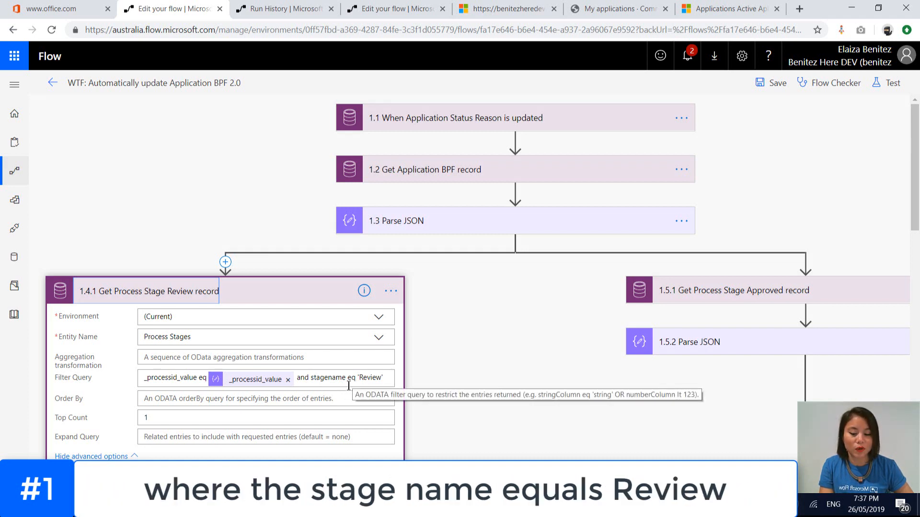
pyautogui.click(735, 299)
pyautogui.moveTo(675, 486); pyautogui.dragTo(810, 495)
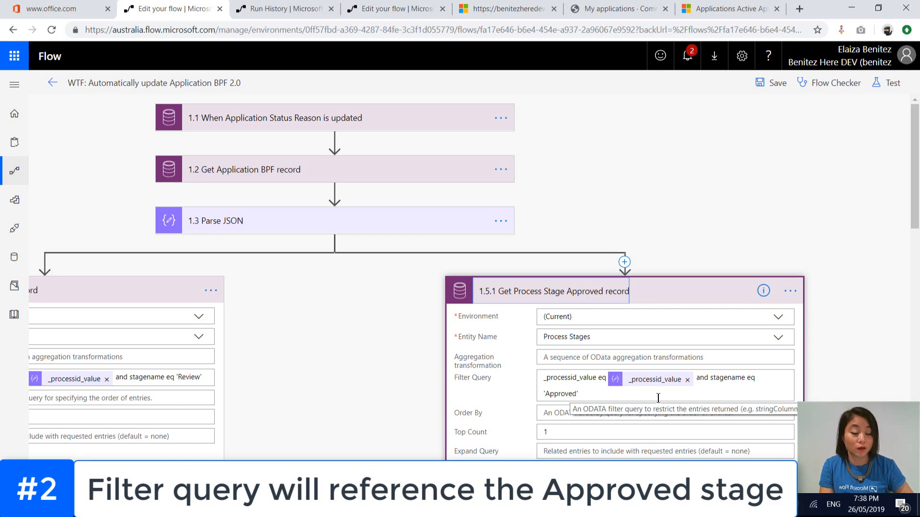
# Expand the 1.4.2 Parse JSON action in the Review branch to examine its content and schema
pyautogui.moveTo(500, 484); pyautogui.dragTo(441, 483)
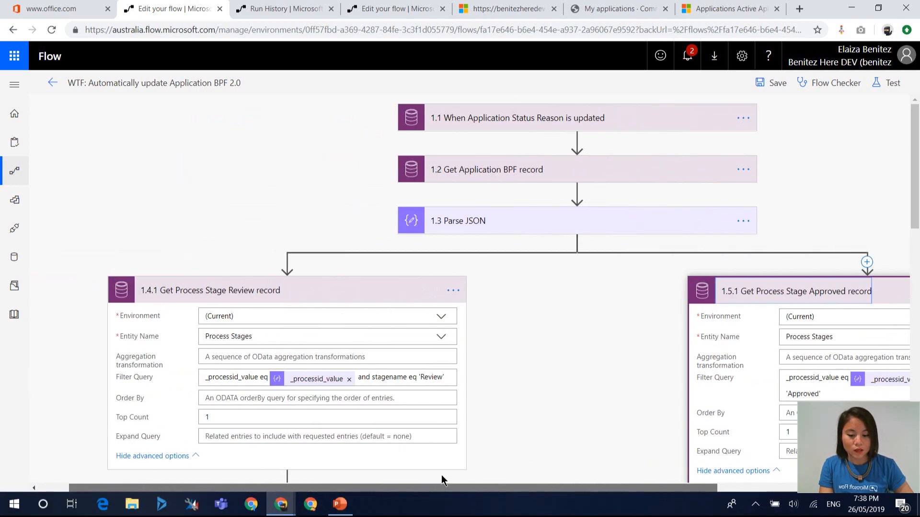
pyautogui.scroll(-3, 448, 386)
pyautogui.scroll(-4, 448, 386)
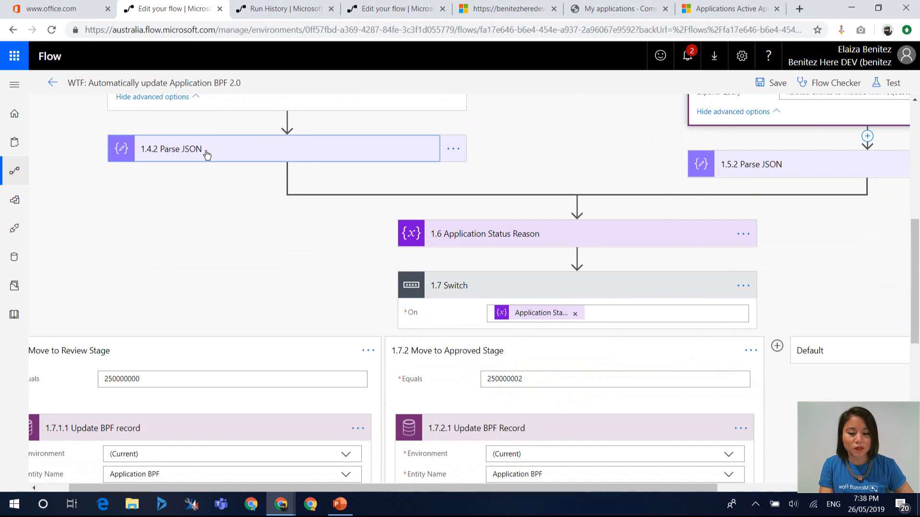
pyautogui.click(206, 153)
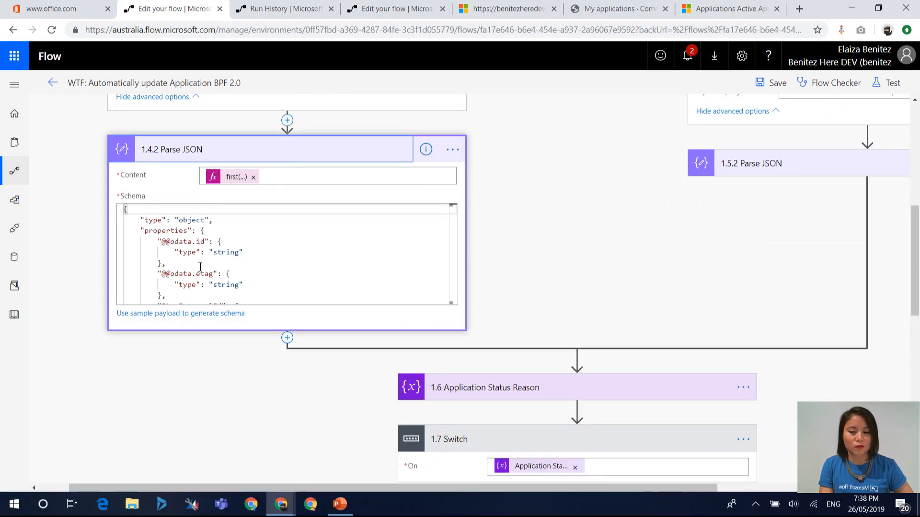
# Examine the Review process stage's output body in the flow's run history
pyautogui.click(288, 9)
pyautogui.scroll(-8, 477, 317)
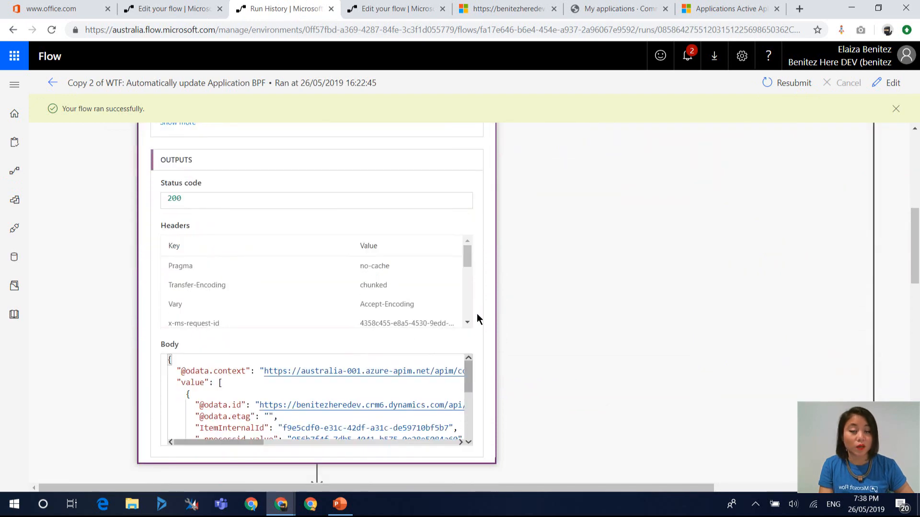
pyautogui.scroll(-3, 477, 317)
pyautogui.moveTo(469, 249)
pyautogui.mouseDown()
pyautogui.moveTo(468, 291)
pyautogui.moveTo(470, 263)
pyautogui.mouseUp()
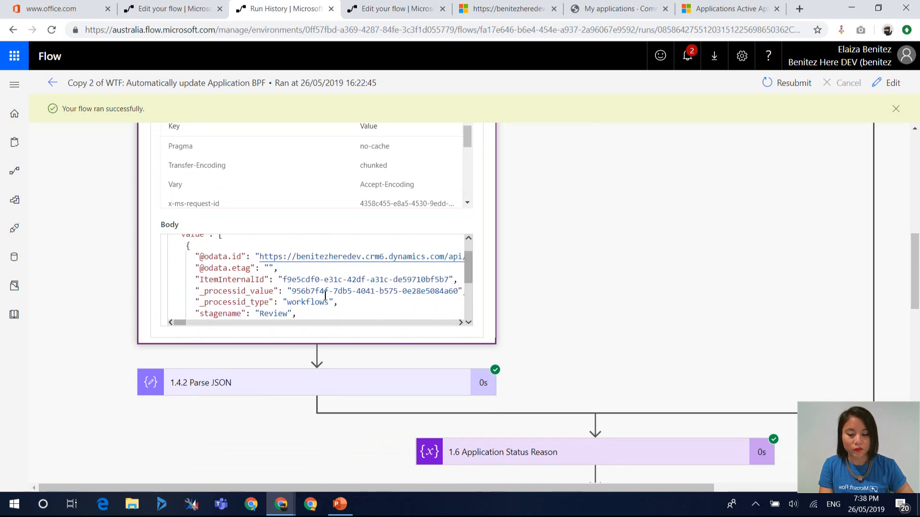
# Return to the 2.0 flow and expand 1.5.2 Parse JSON in the Approved branch to examine its content and filter query source
pyautogui.click(140, 10)
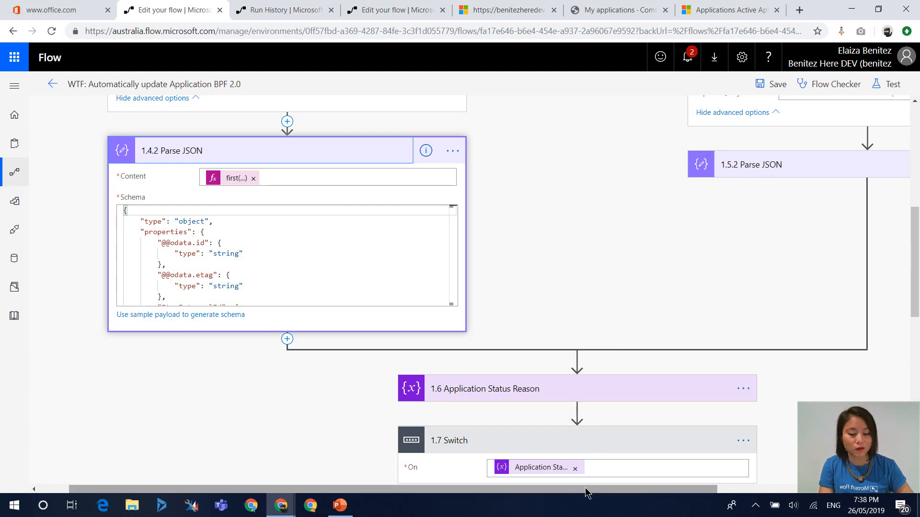
pyautogui.moveTo(589, 488); pyautogui.dragTo(679, 492)
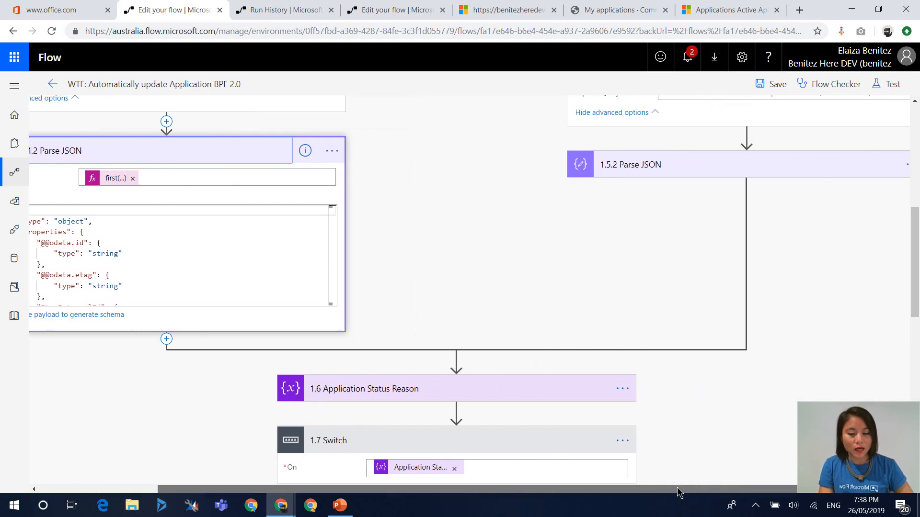
pyautogui.click(660, 170)
pyautogui.scroll(3, 700, 249)
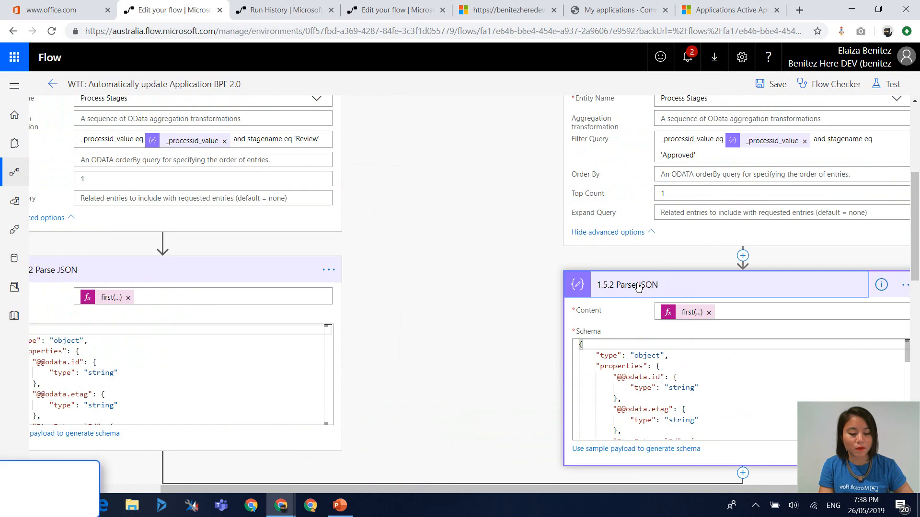
pyautogui.scroll(2, 656, 287)
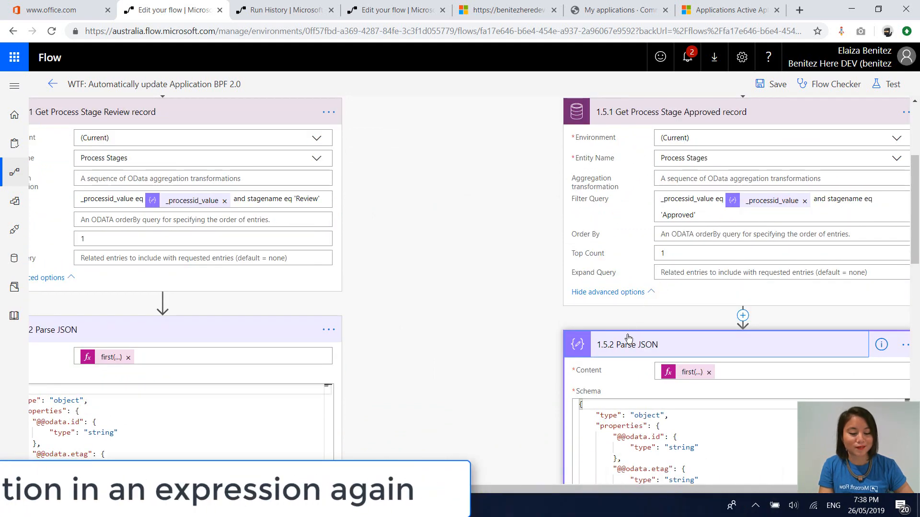
pyautogui.scroll(5, 423, 213)
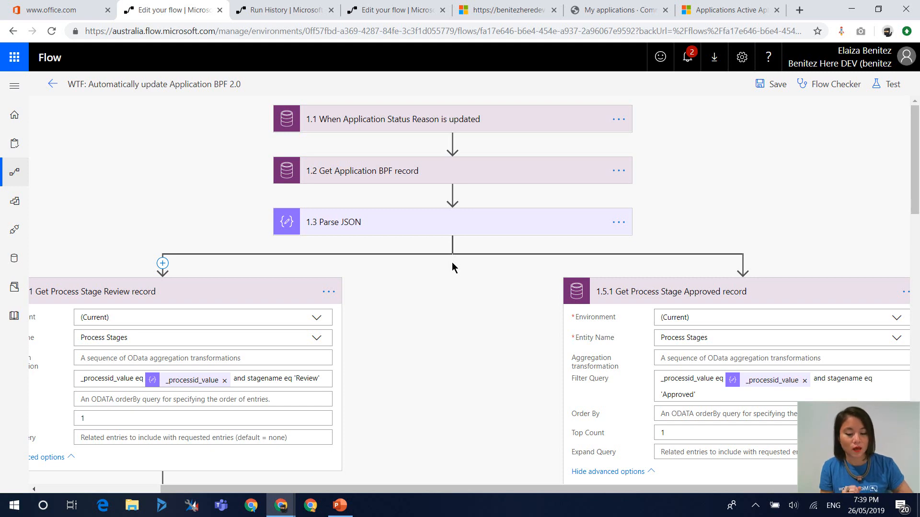
# Examine the Active Stage references and Traversed Path fields in both Update BPF record actions under the Switch cases
pyautogui.scroll(-15, 514, 315)
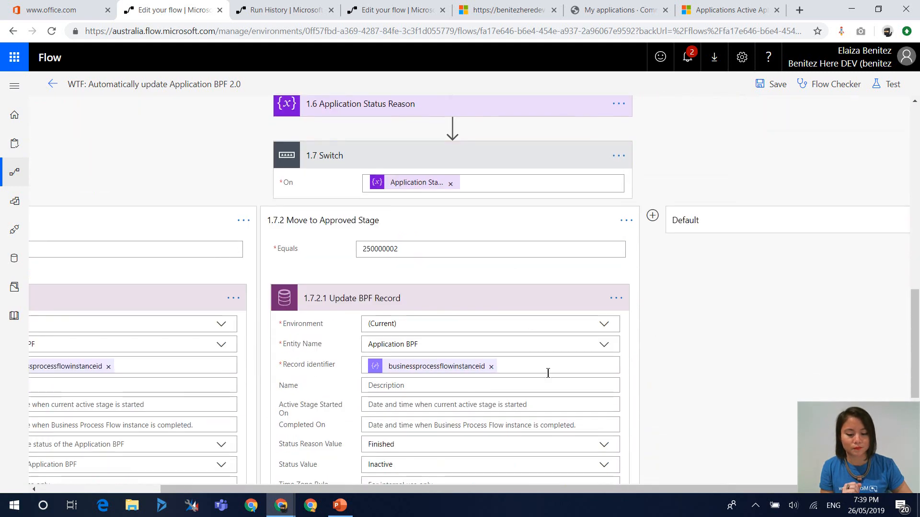
pyautogui.moveTo(586, 489); pyautogui.dragTo(460, 488)
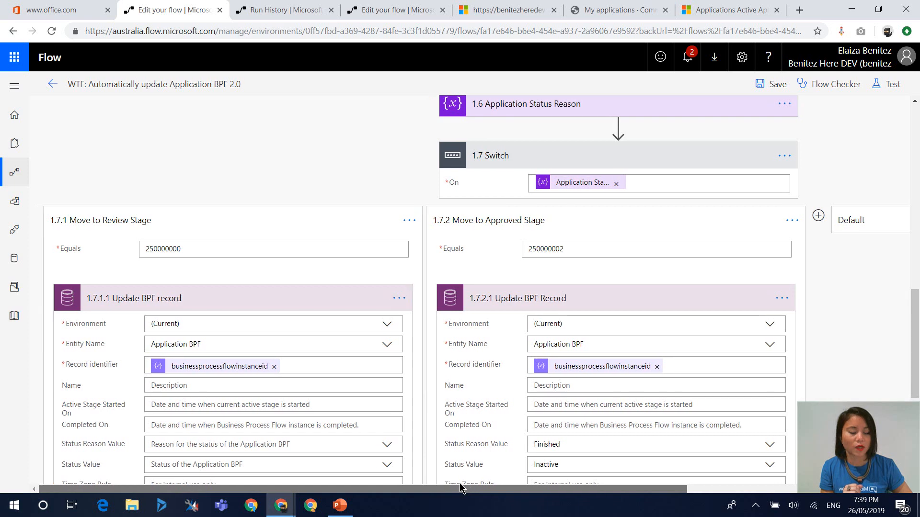
pyautogui.scroll(-3, 402, 300)
pyautogui.scroll(-3, 402, 301)
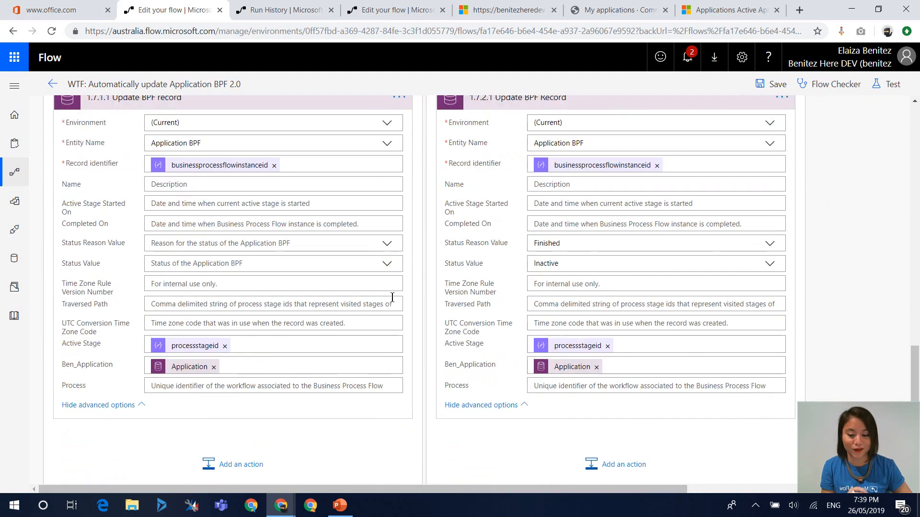
pyautogui.scroll(2, 392, 297)
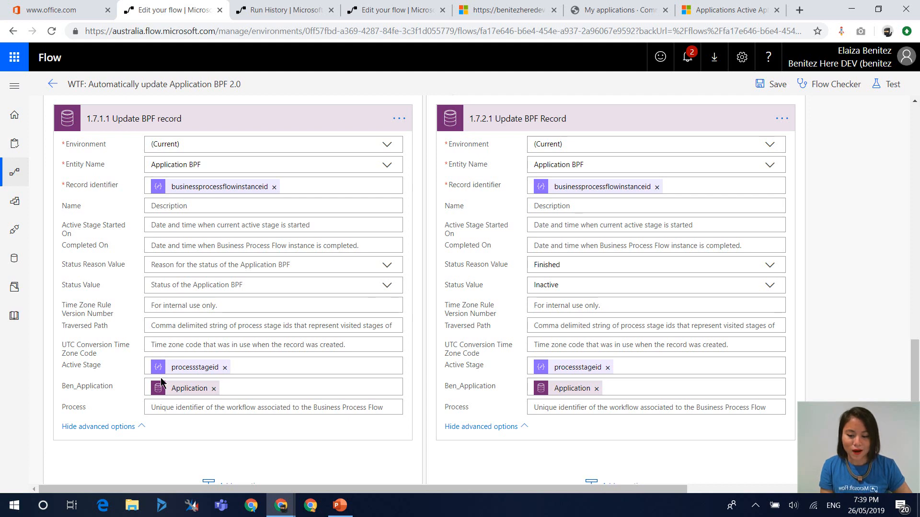
pyautogui.moveTo(172, 377)
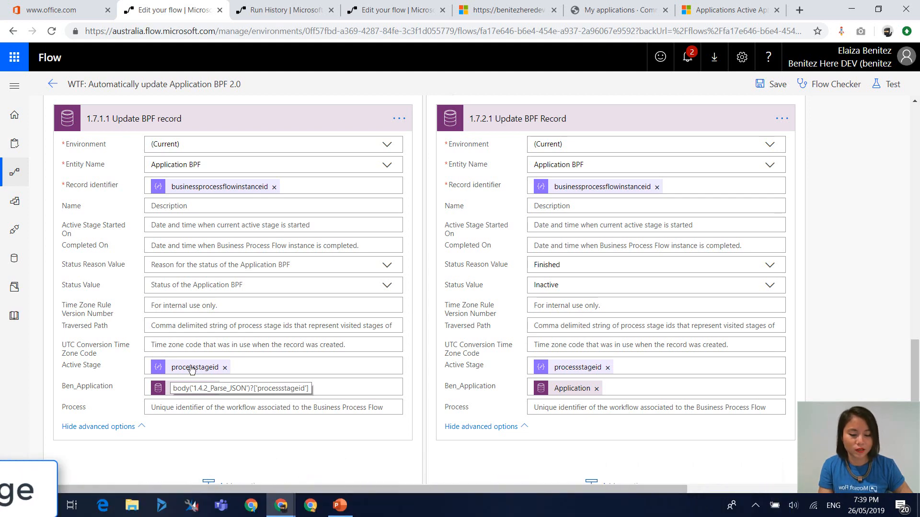
pyautogui.moveTo(576, 375)
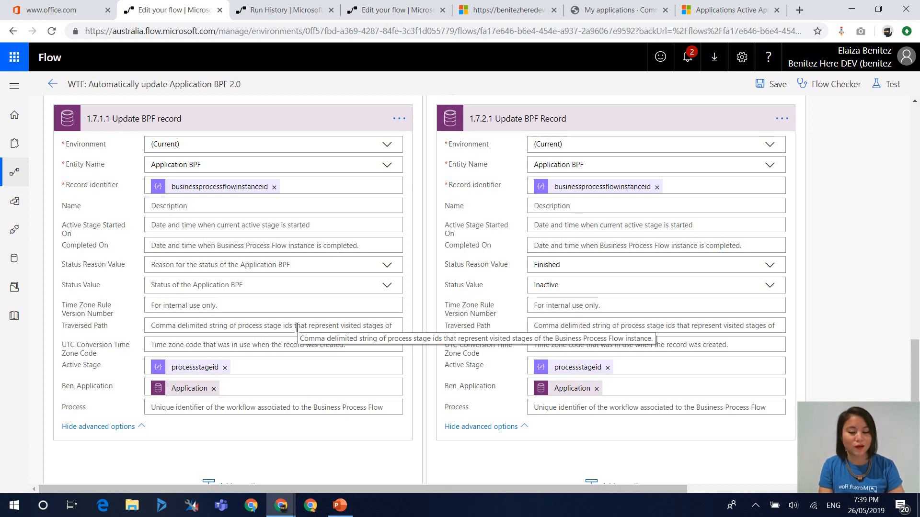
# Save the Application BPF 2.0 flow and return to its details page
pyautogui.click(758, 90)
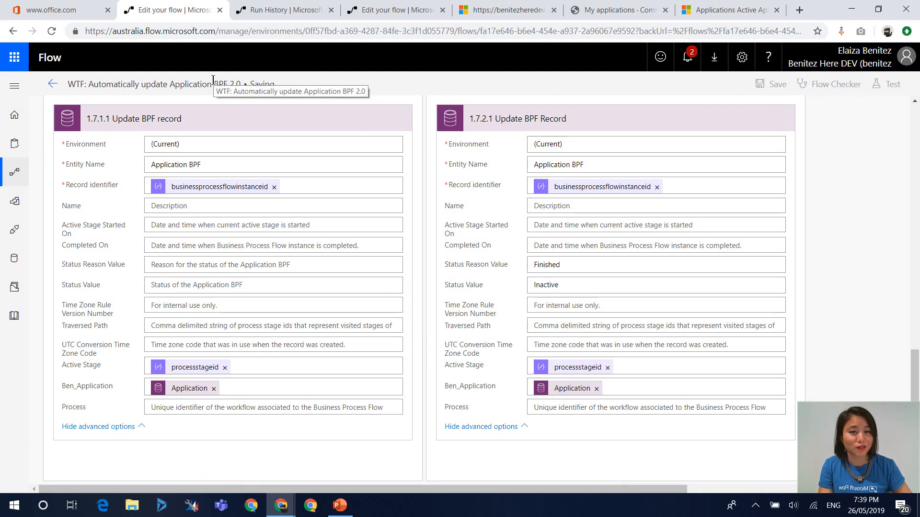
pyautogui.click(52, 85)
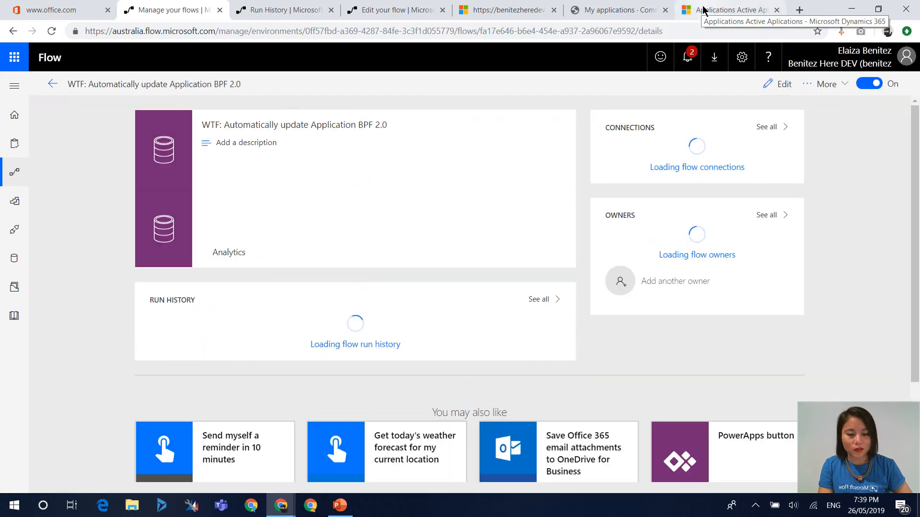
# Switch to the grants portal, submit the draft application from My applications, and refresh the page
pyautogui.click(621, 12)
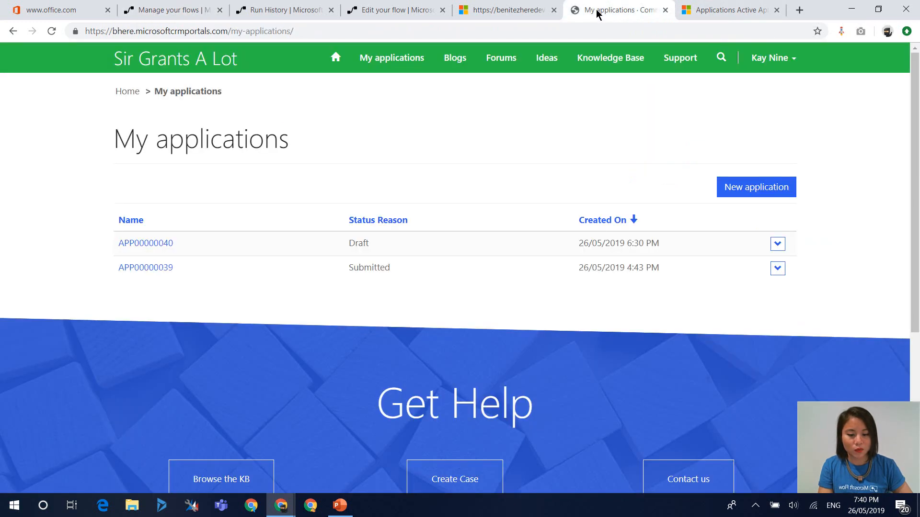
pyautogui.click(777, 245)
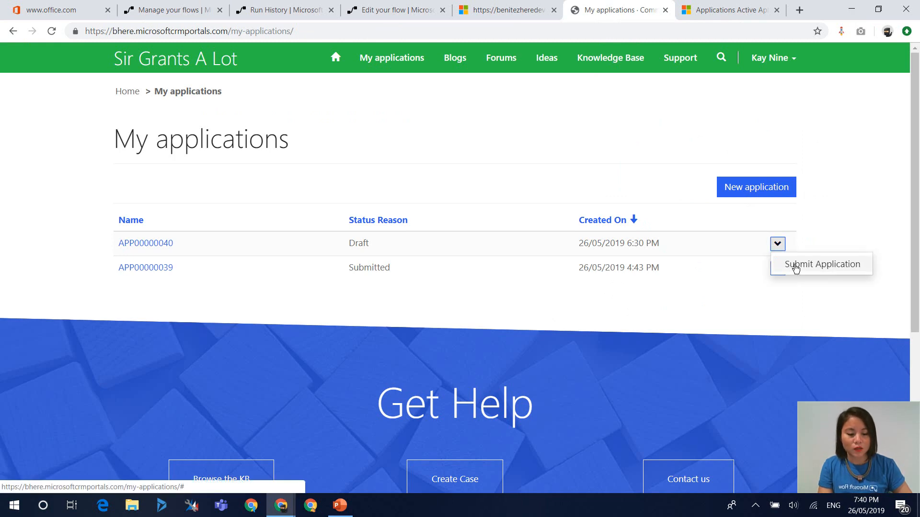
pyautogui.click(790, 264)
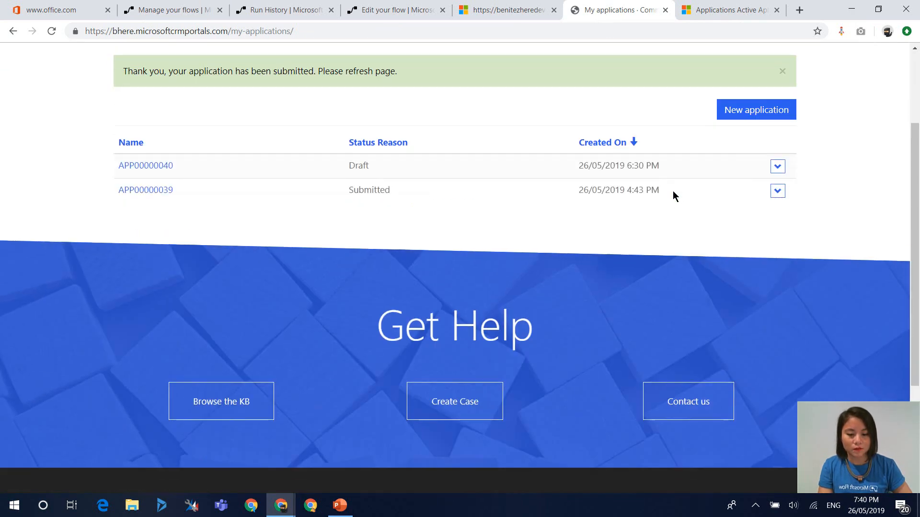
pyautogui.click(51, 31)
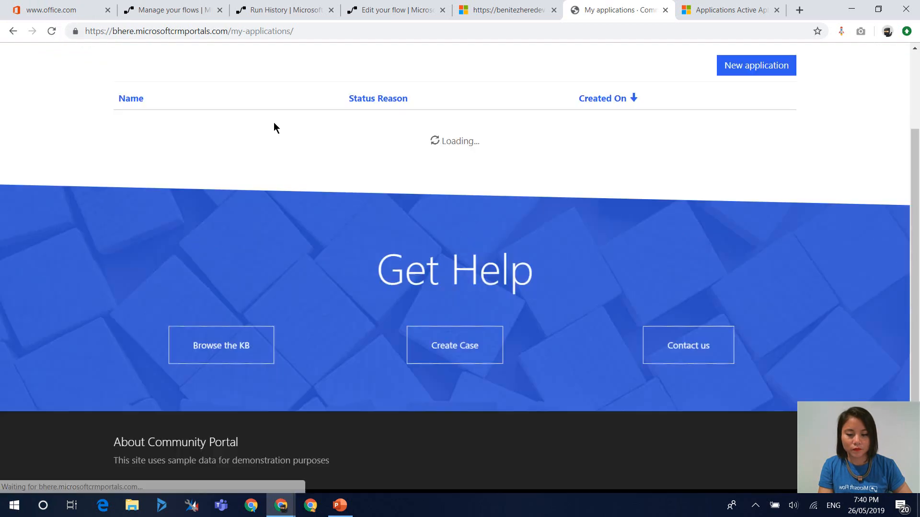
pyautogui.scroll(2, 277, 122)
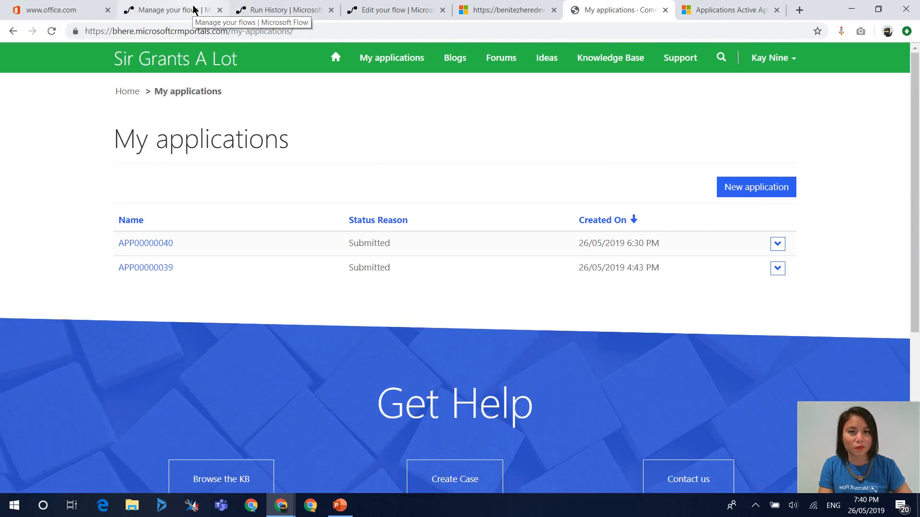
# Refresh the 2.0 flow's run history and check the submitted application's process stage in Dynamics 365, returning to the applications list
pyautogui.click(194, 9)
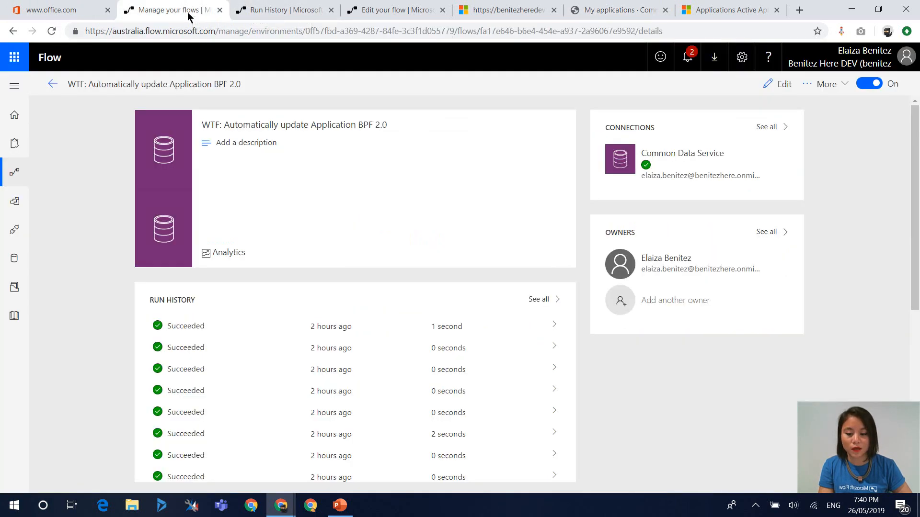
pyautogui.click(51, 30)
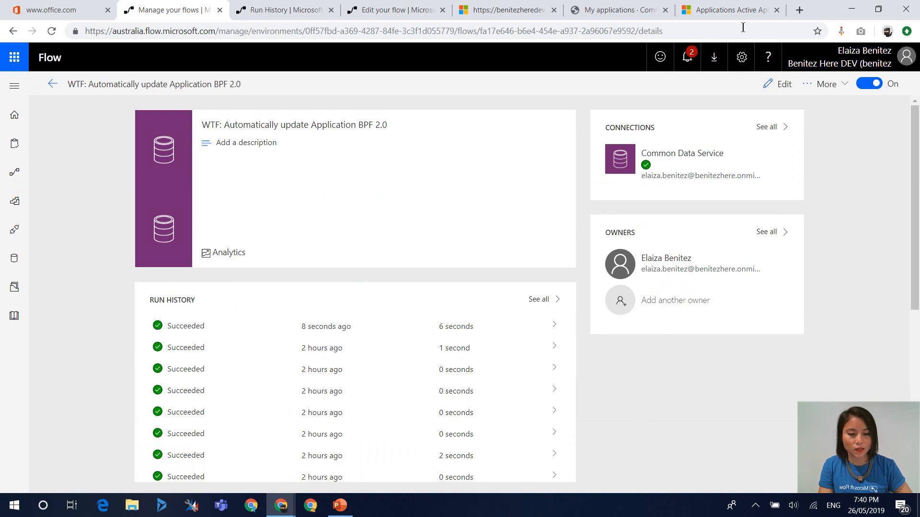
pyautogui.click(720, 10)
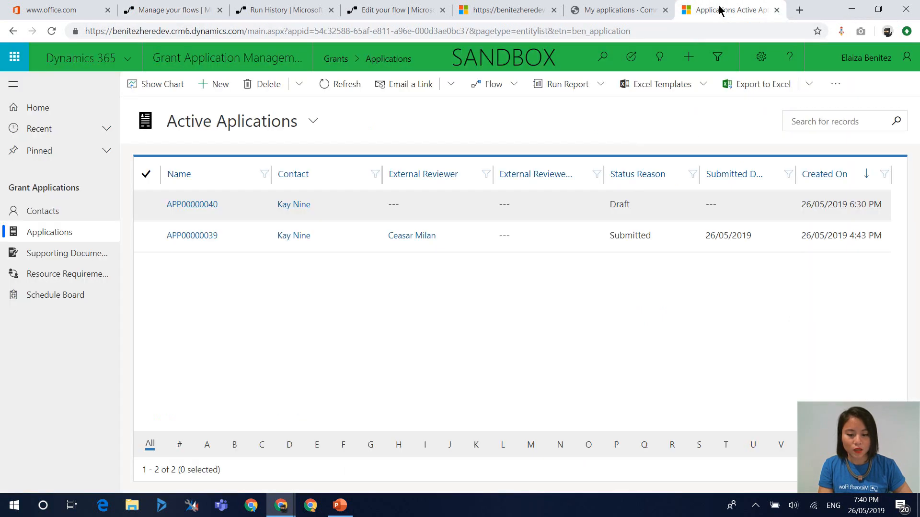
pyautogui.doubleClick(251, 212)
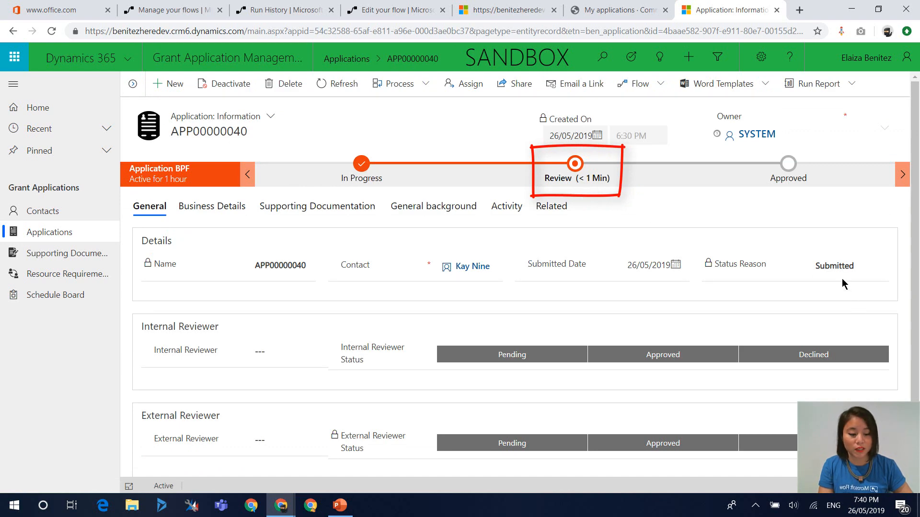
pyautogui.click(42, 231)
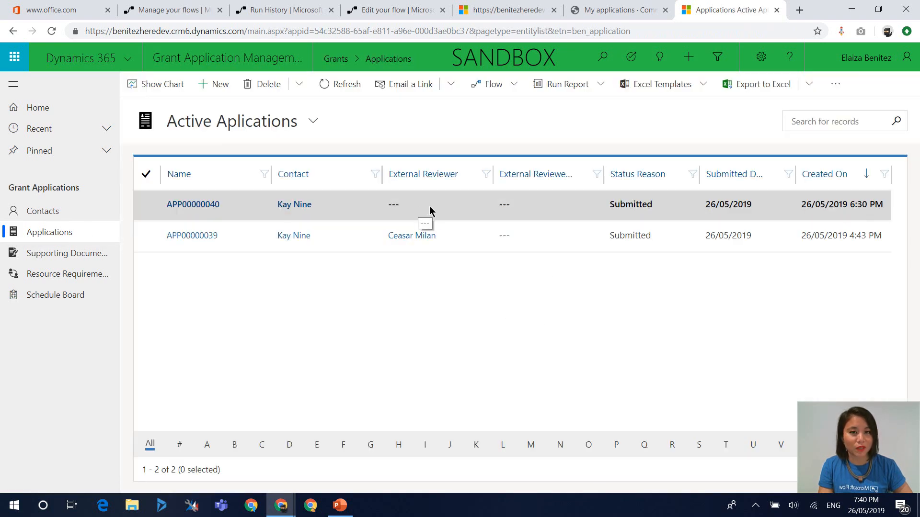
# Open the latest run of the Application BPF 2.0 flow and expand 1.7.1.1 Update BPF record under the Switch's Move to Review Stage case
pyautogui.click(161, 11)
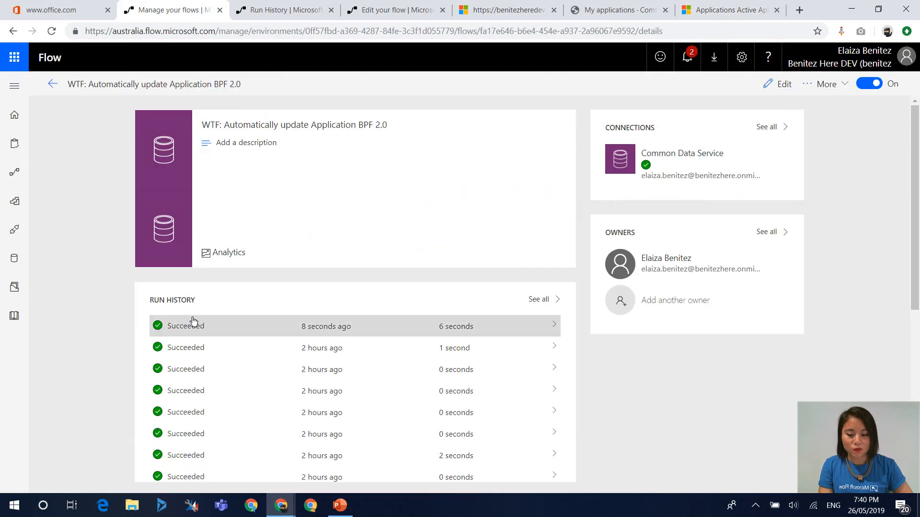
pyautogui.click(177, 334)
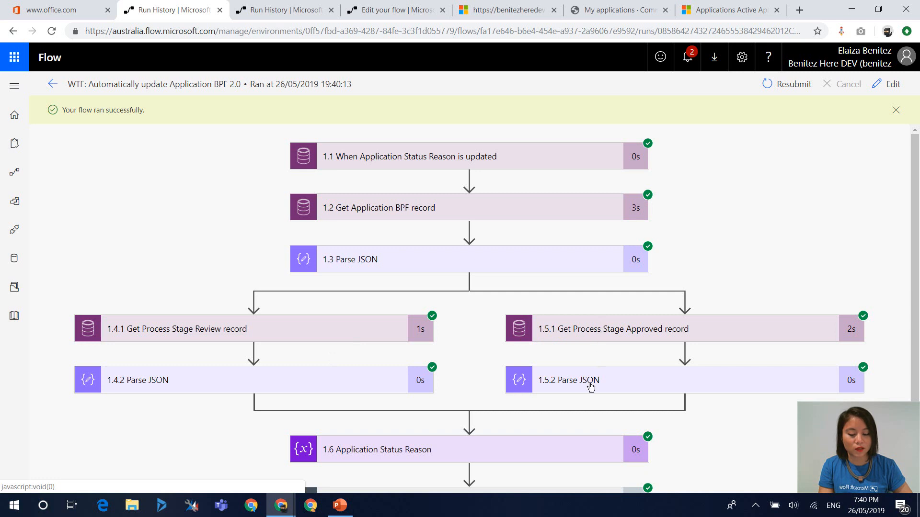
pyautogui.scroll(-1, 586, 397)
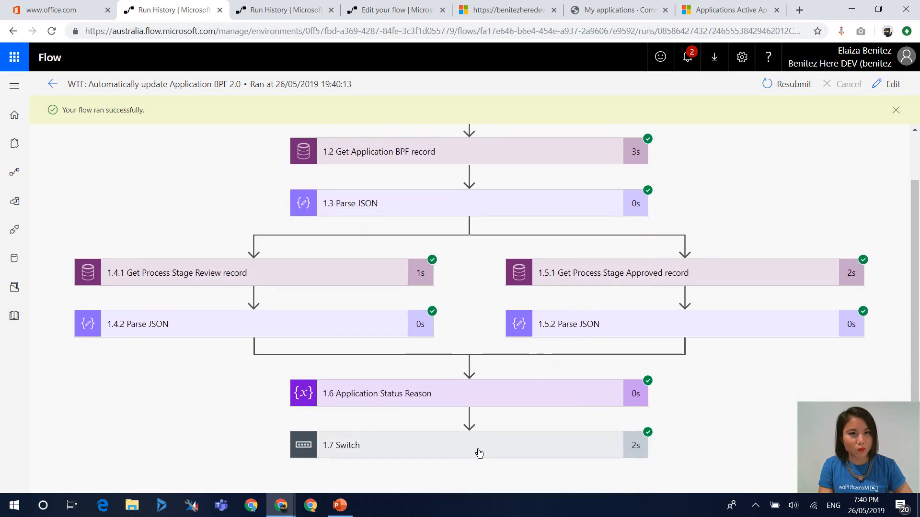
pyautogui.click(469, 436)
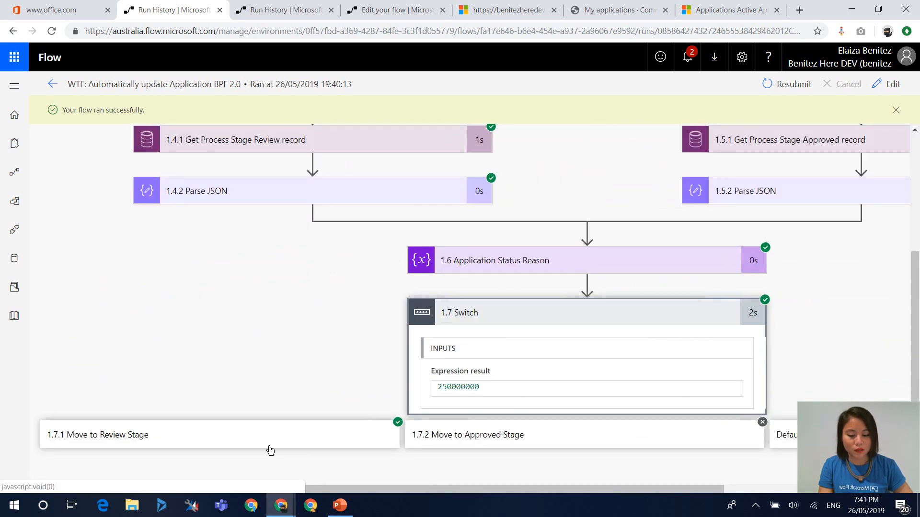
pyautogui.click(270, 441)
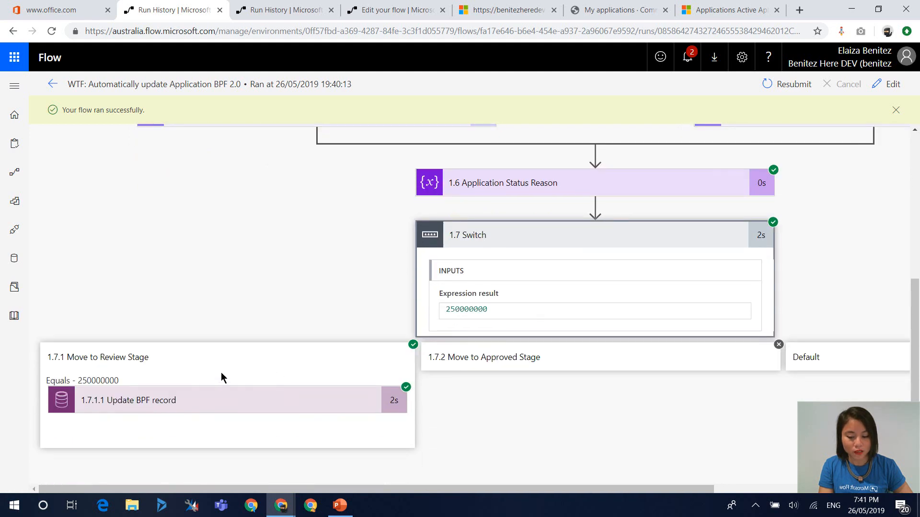
pyautogui.click(186, 401)
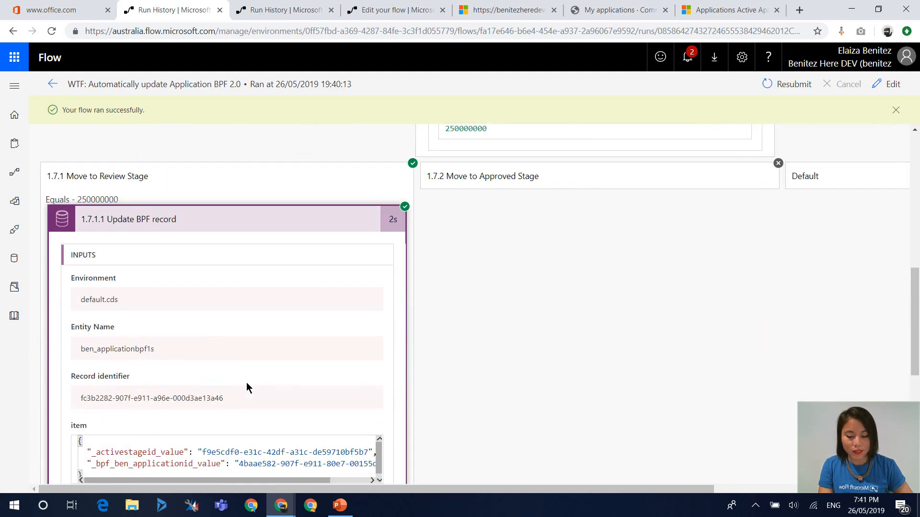
# Examine the traversed path and active stage values in the output body of 1.7.1.1 Update BPF record
pyautogui.scroll(-5, 246, 386)
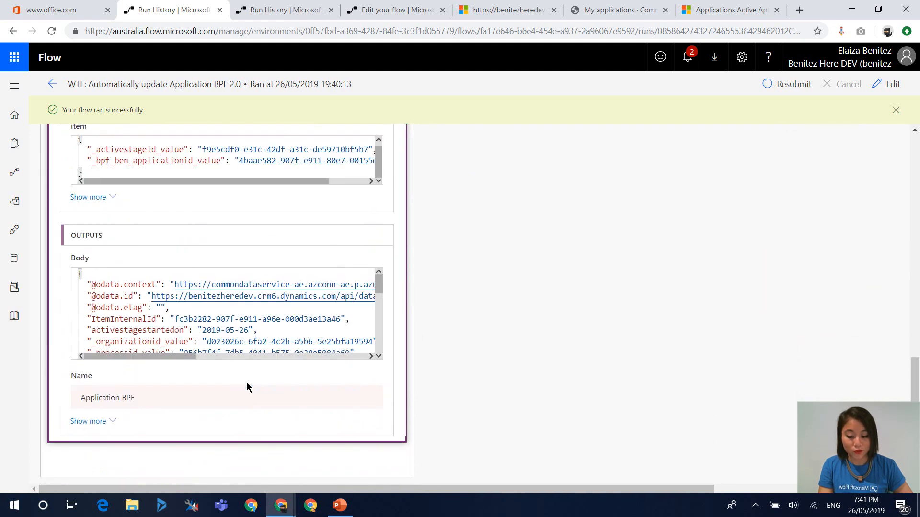
pyautogui.moveTo(379, 288); pyautogui.dragTo(381, 302)
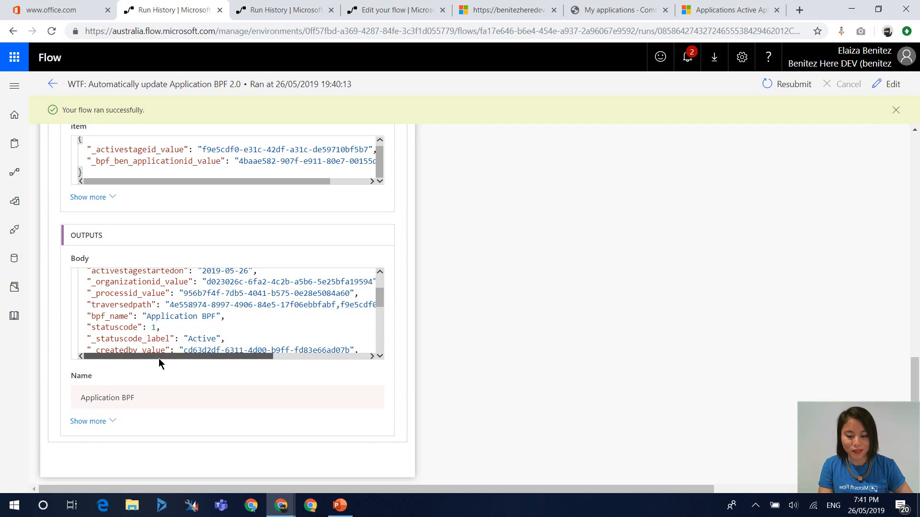
pyautogui.moveTo(159, 358); pyautogui.dragTo(173, 357)
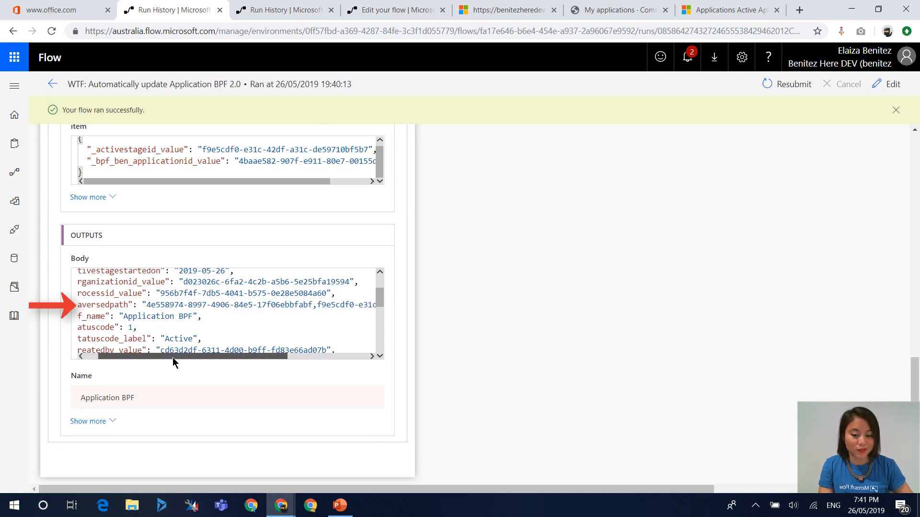
pyautogui.moveTo(172, 357)
pyautogui.mouseDown()
pyautogui.moveTo(252, 354)
pyautogui.moveTo(93, 363)
pyautogui.mouseUp()
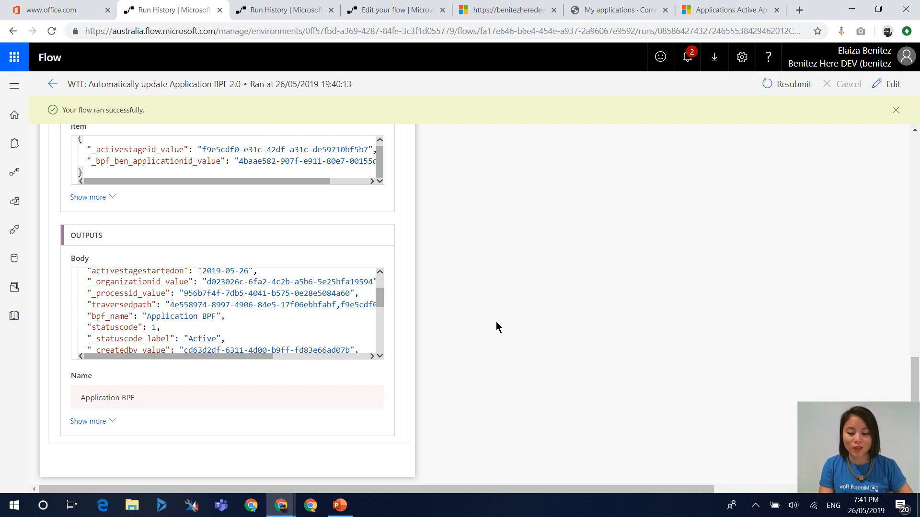
pyautogui.moveTo(377, 301); pyautogui.dragTo(371, 315)
pyautogui.scroll(-4, 371, 315)
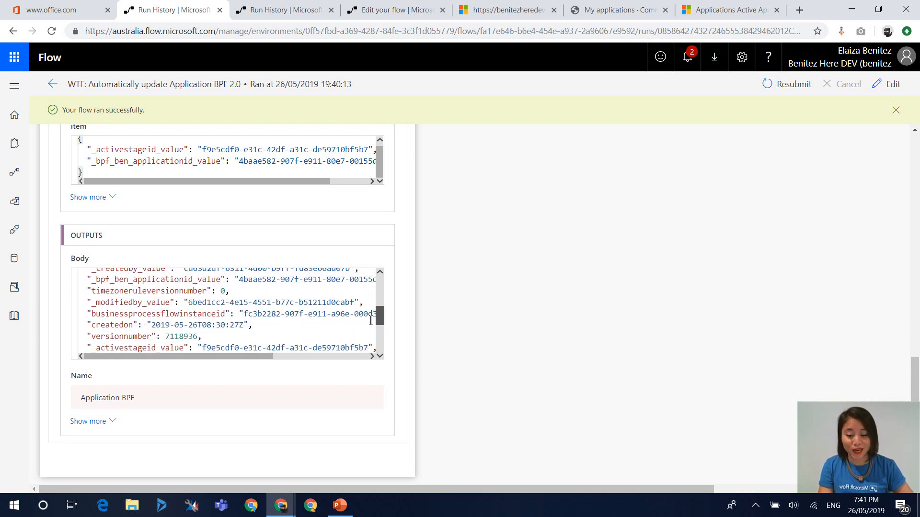
pyautogui.scroll(6, 380, 298)
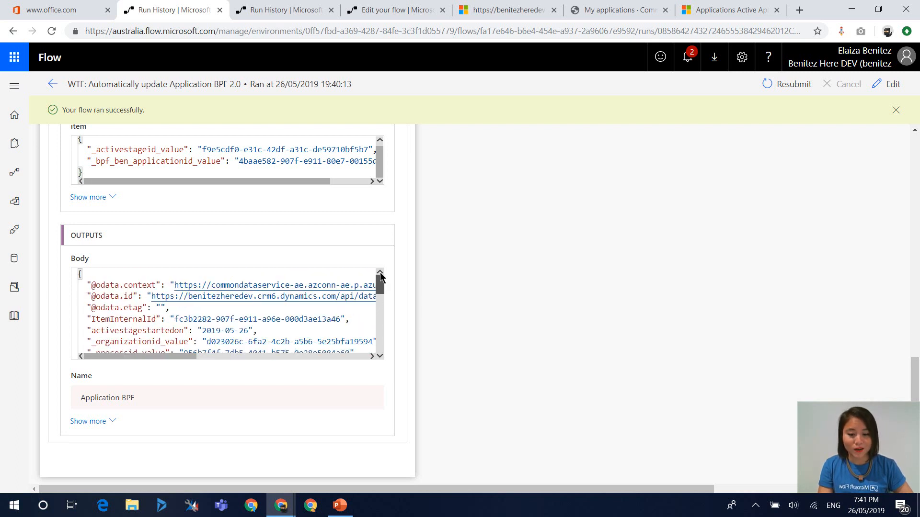
pyautogui.scroll(15, 601, 275)
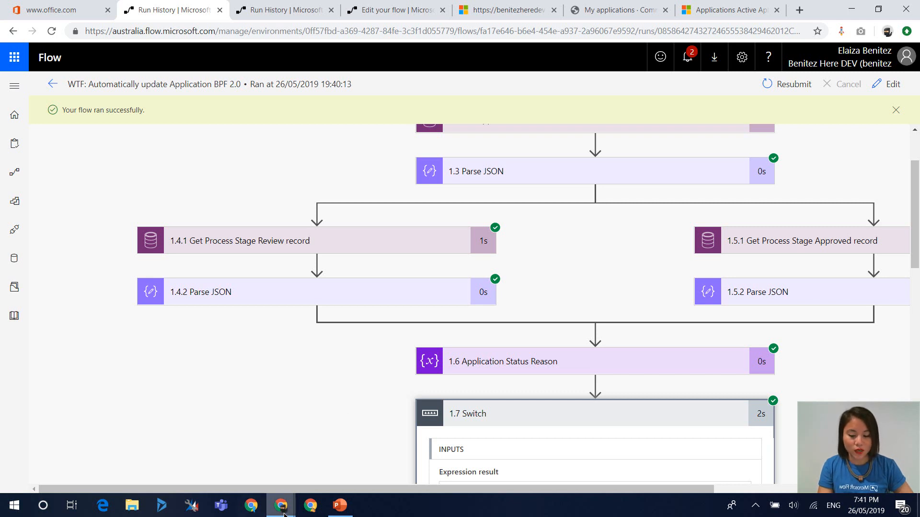
# In the external reviewer's incognito portal window, open the application listed for review, approve it, and return to the flow run window
pyautogui.moveTo(281, 505)
pyautogui.click(325, 480)
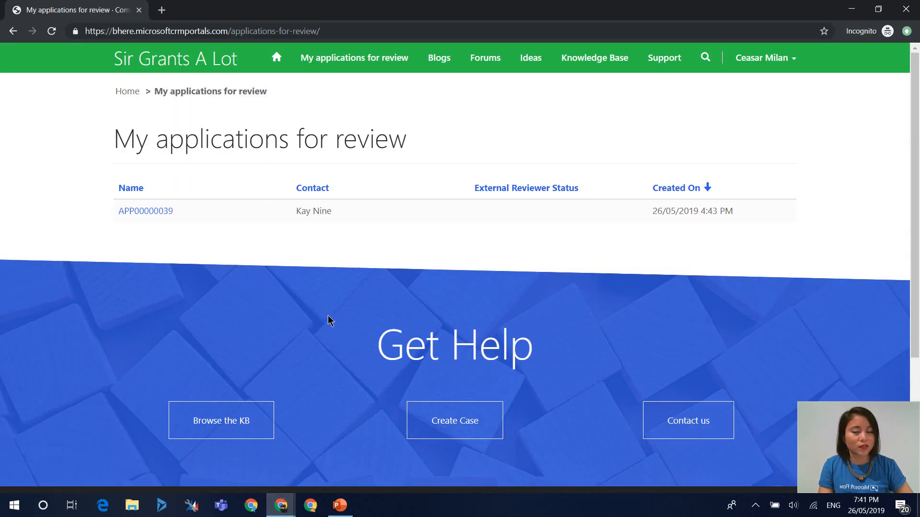
pyautogui.click(163, 216)
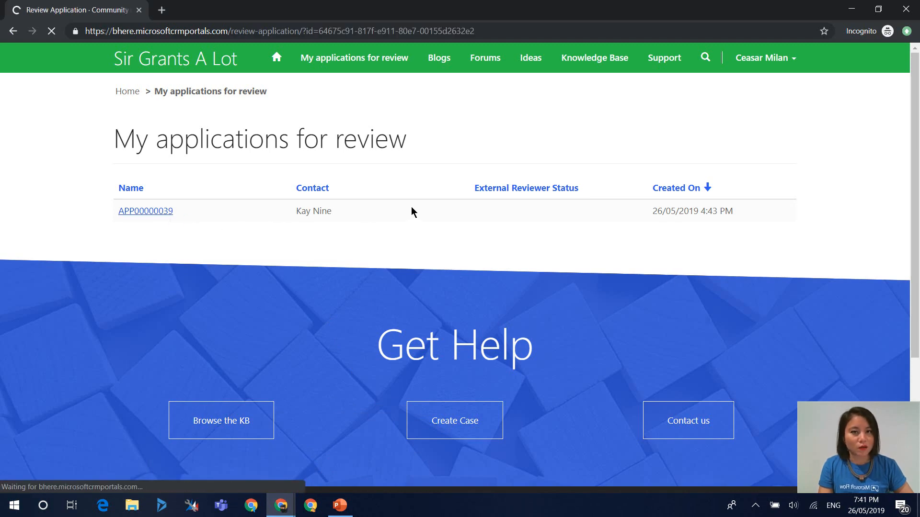
pyautogui.scroll(-10, 549, 238)
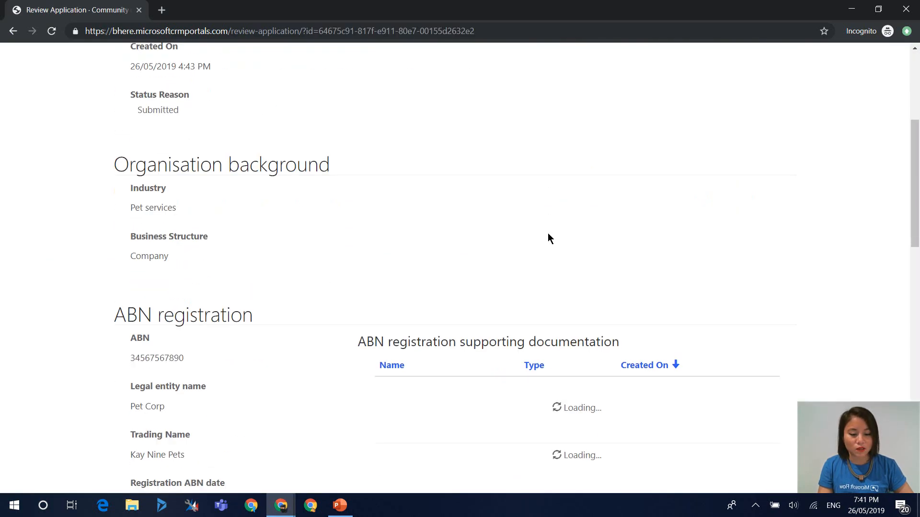
pyautogui.scroll(-6, 548, 234)
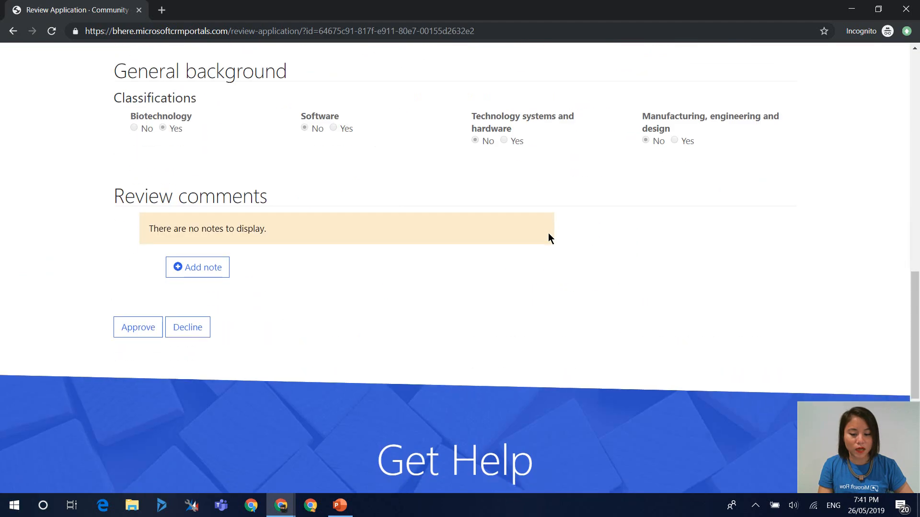
pyautogui.click(127, 332)
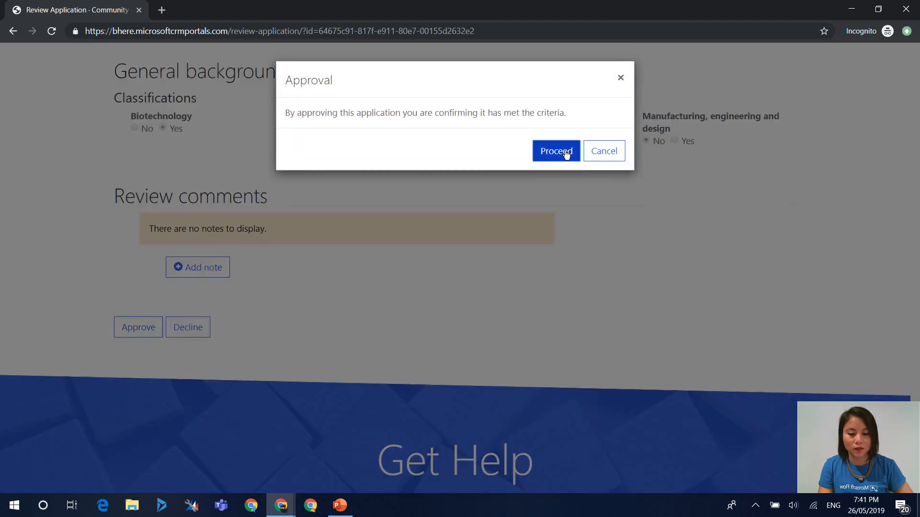
pyautogui.click(566, 154)
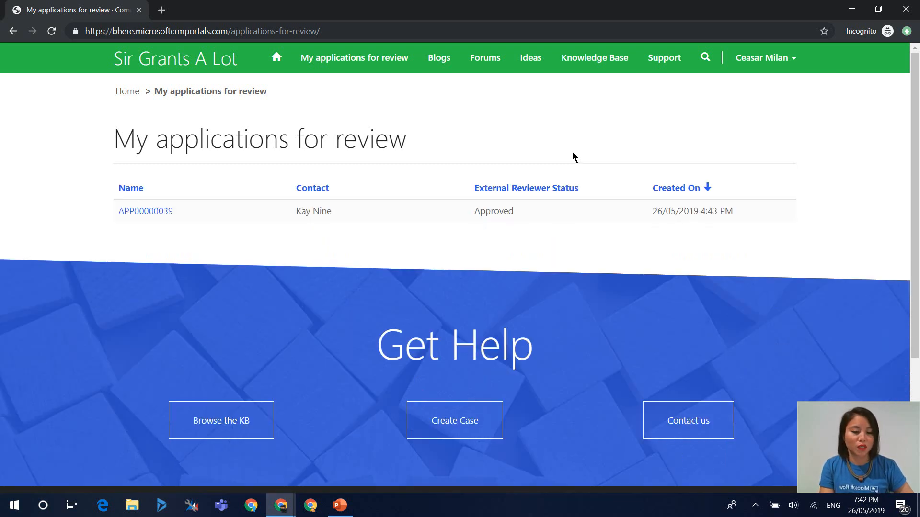
pyautogui.click(851, 9)
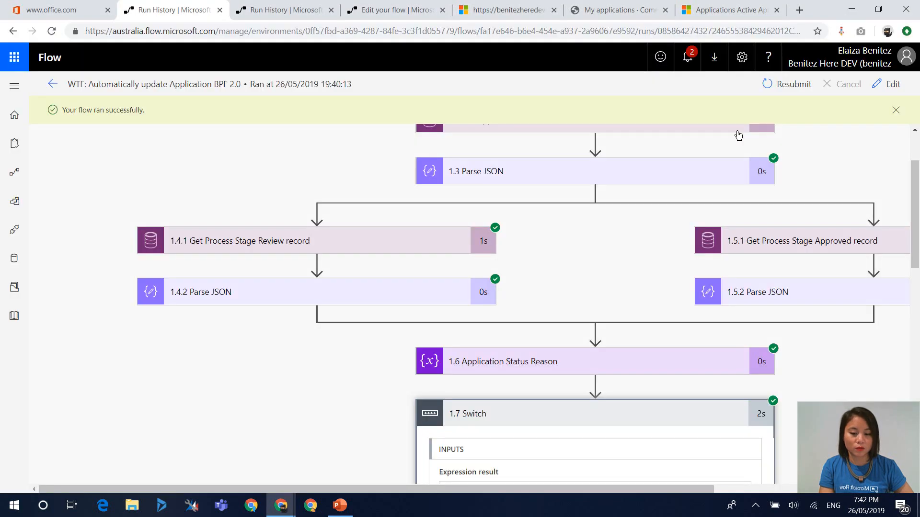
# In Dynamics 365, refresh the applications list, open the externally approved application, set its Internal Reviewer Status to Approved and refresh the record
pyautogui.click(733, 16)
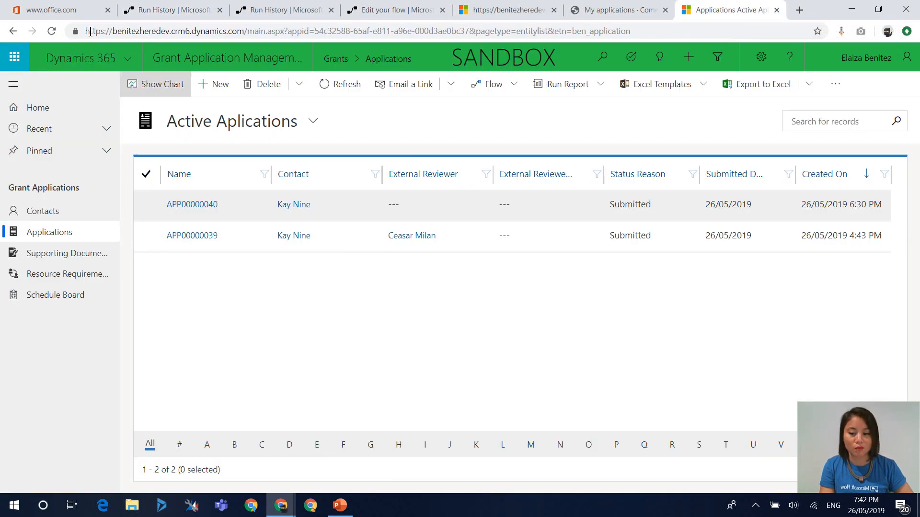
pyautogui.click(346, 84)
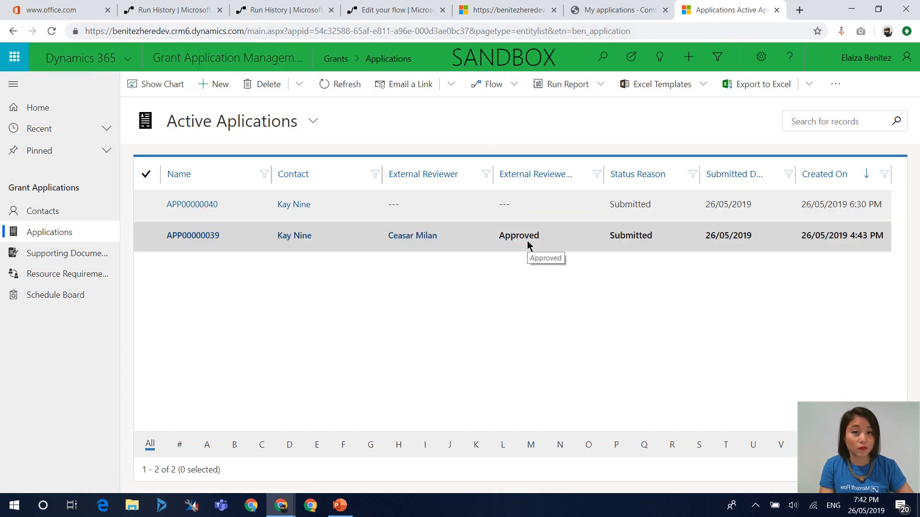
pyautogui.doubleClick(561, 241)
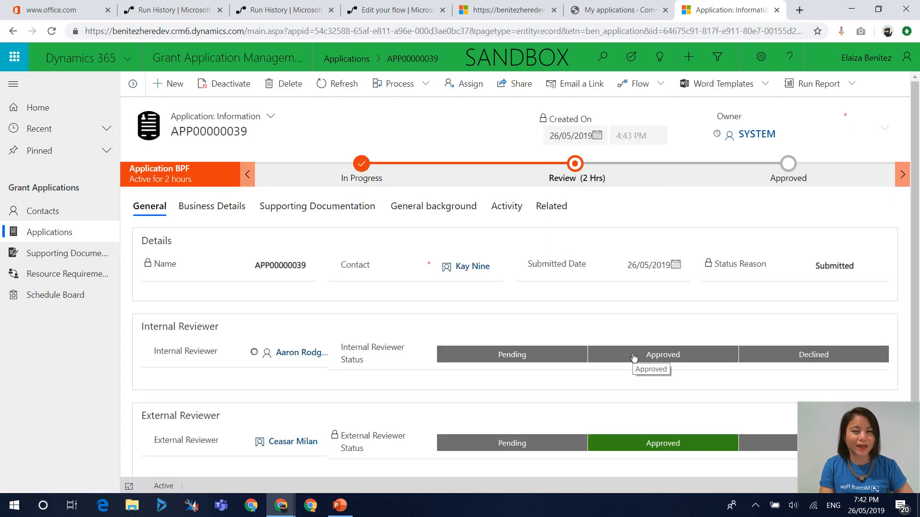
pyautogui.click(633, 358)
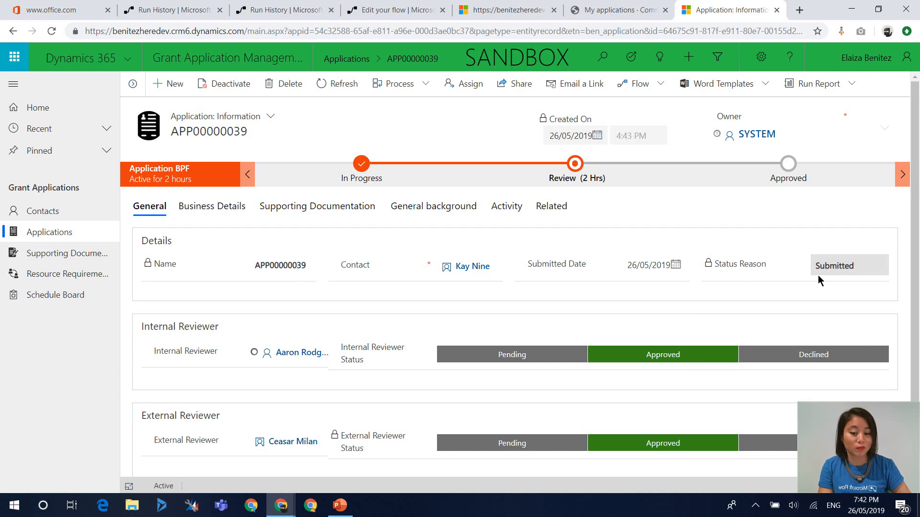
pyautogui.click(348, 87)
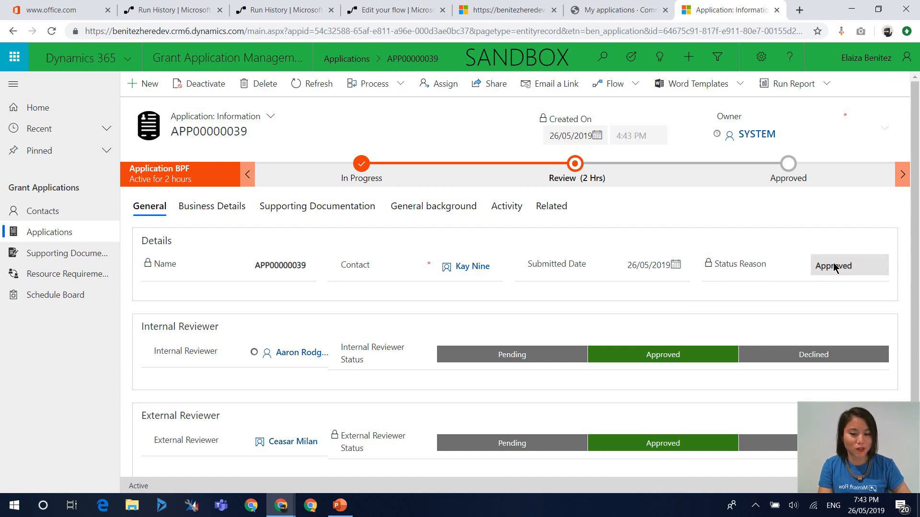
# Refresh the application record in Dynamics 365, then switch to Microsoft Flow and open the latest run of the Application BPF 2.0 flow
pyautogui.click(309, 85)
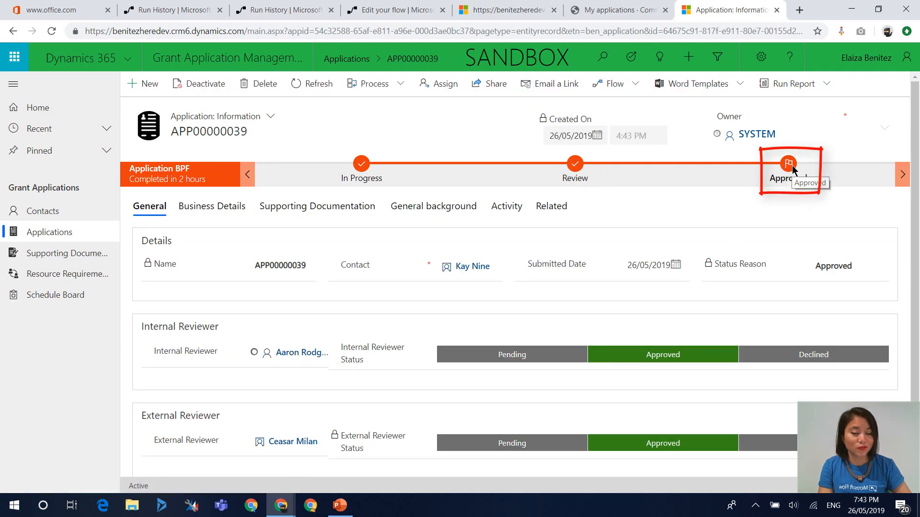
pyautogui.click(188, 5)
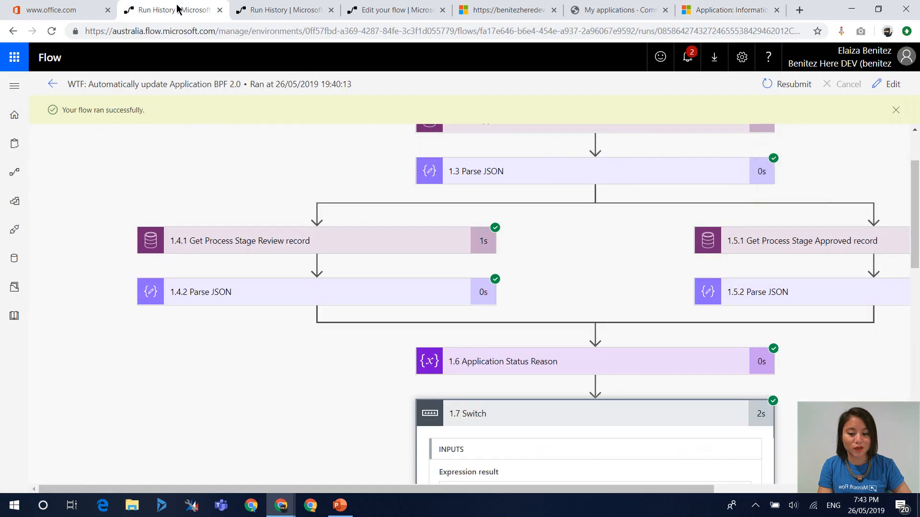
pyautogui.click(51, 84)
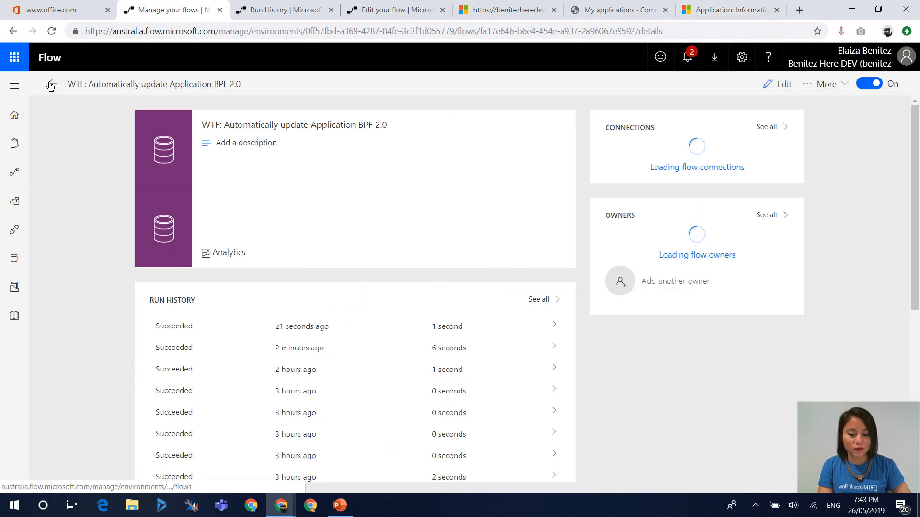
pyautogui.click(277, 331)
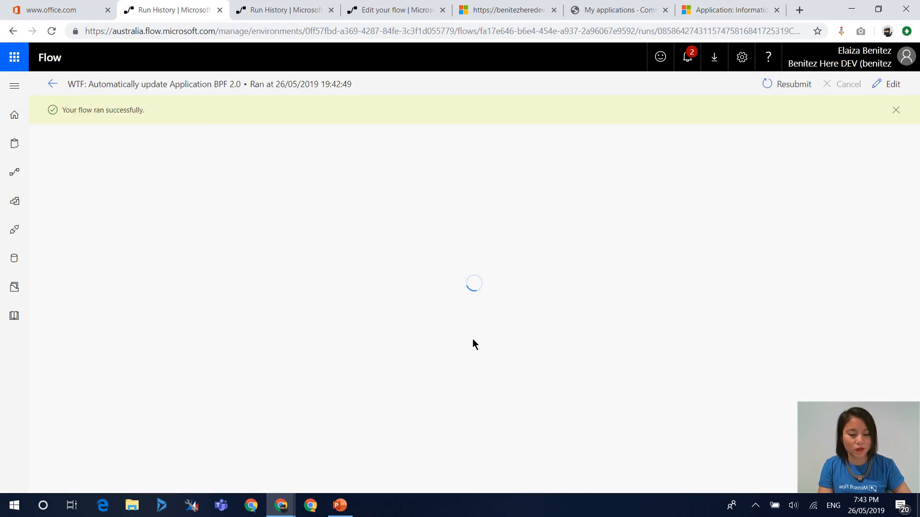
# Expand 1.7 Switch and the 1.7.2.1 Update BPF Record action under its Move to Approved Stage case
pyautogui.scroll(-1, 762, 346)
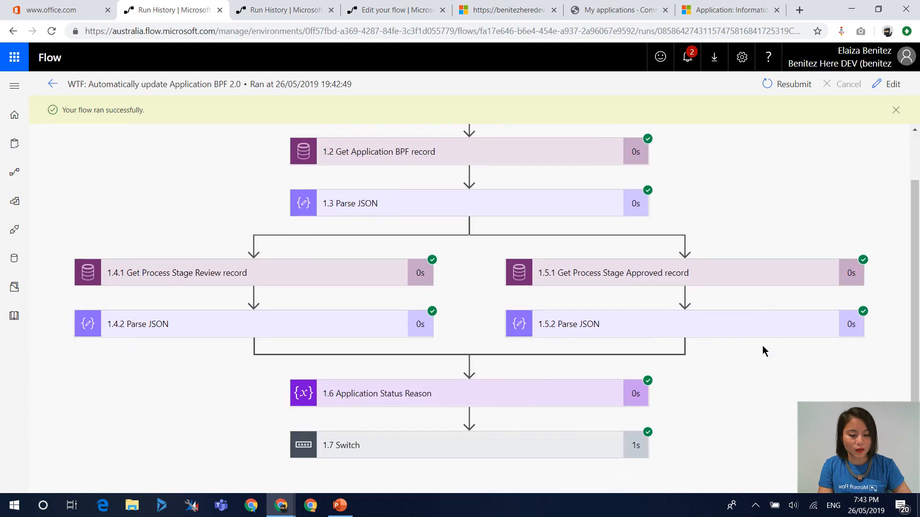
pyautogui.click(602, 434)
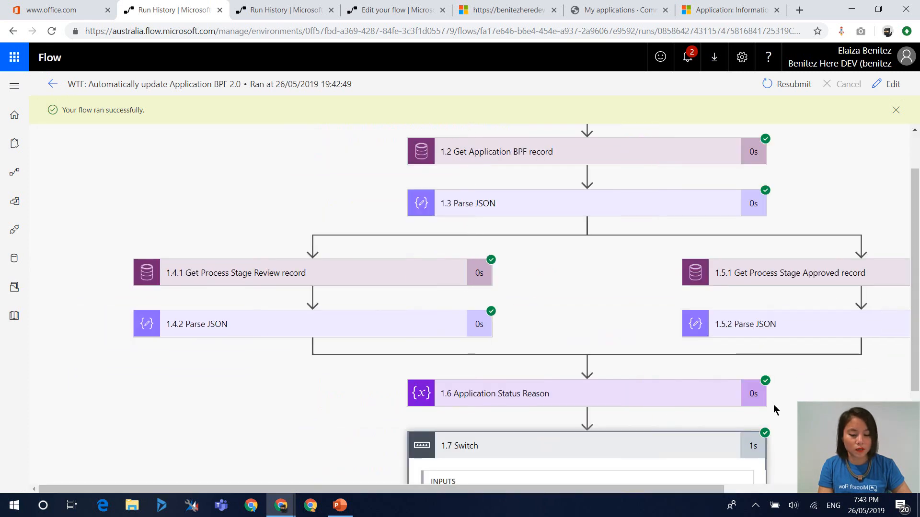
pyautogui.scroll(-2, 774, 405)
pyautogui.click(662, 440)
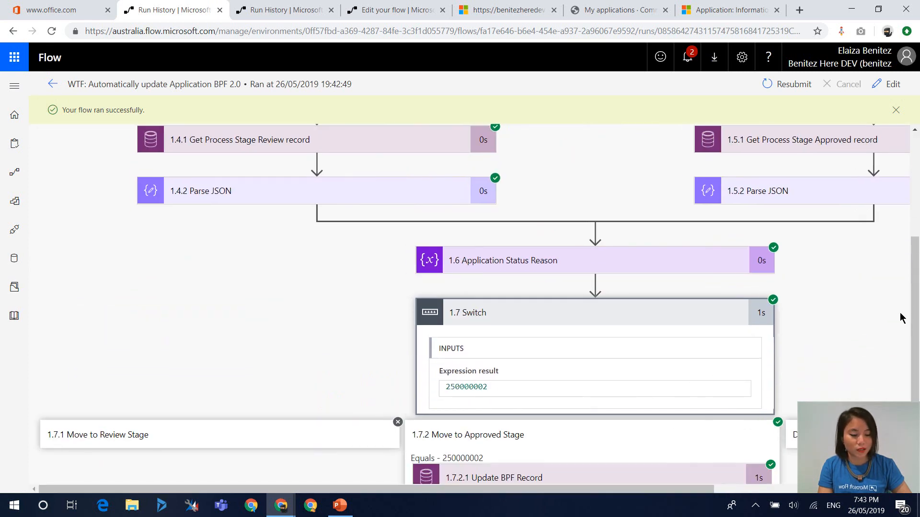
pyautogui.scroll(-1, 911, 311)
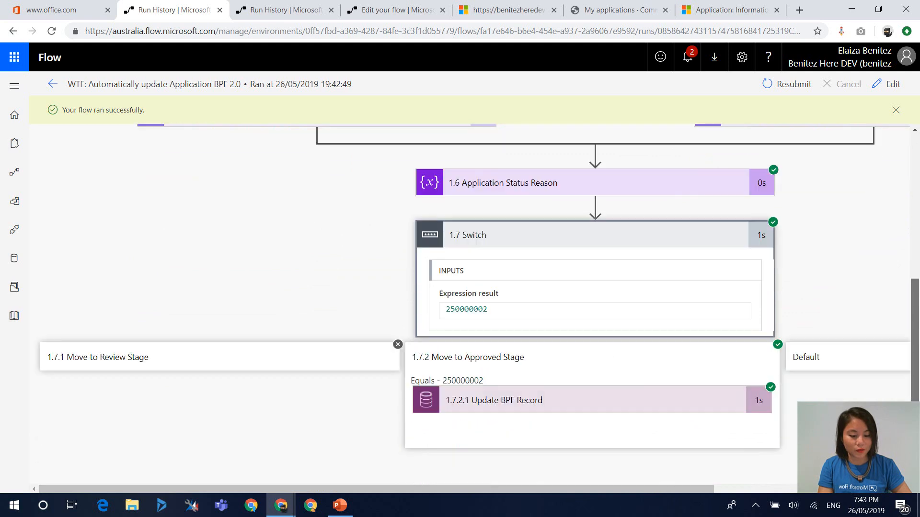
pyautogui.click(630, 412)
# Examine the item inputs and the full traversed path value in the output body of 1.7.2.1 Update BPF Record
pyautogui.scroll(-5, 908, 358)
pyautogui.scroll(-4, 907, 364)
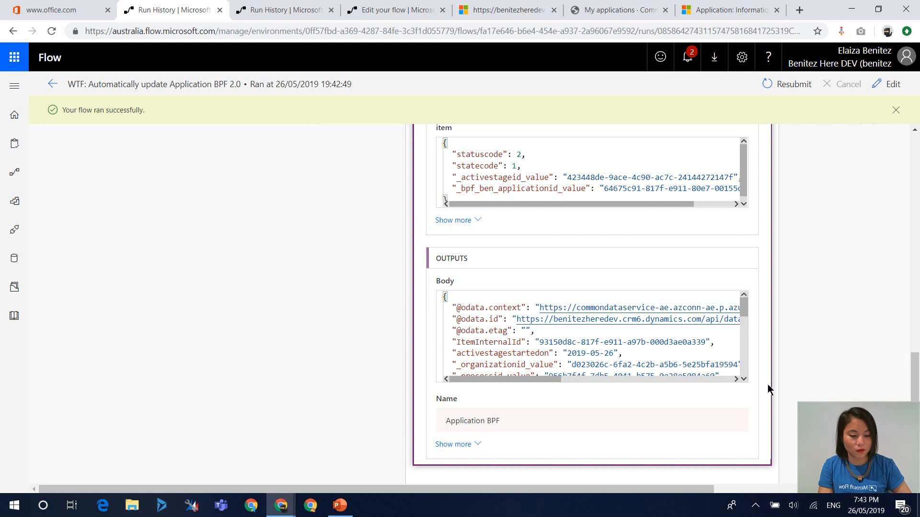
pyautogui.scroll(-1, 745, 382)
pyautogui.moveTo(534, 378); pyautogui.dragTo(697, 385)
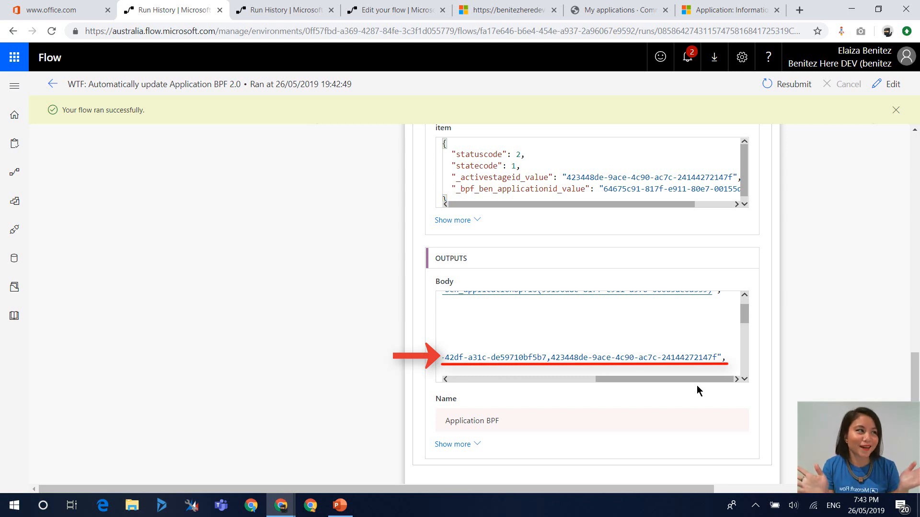